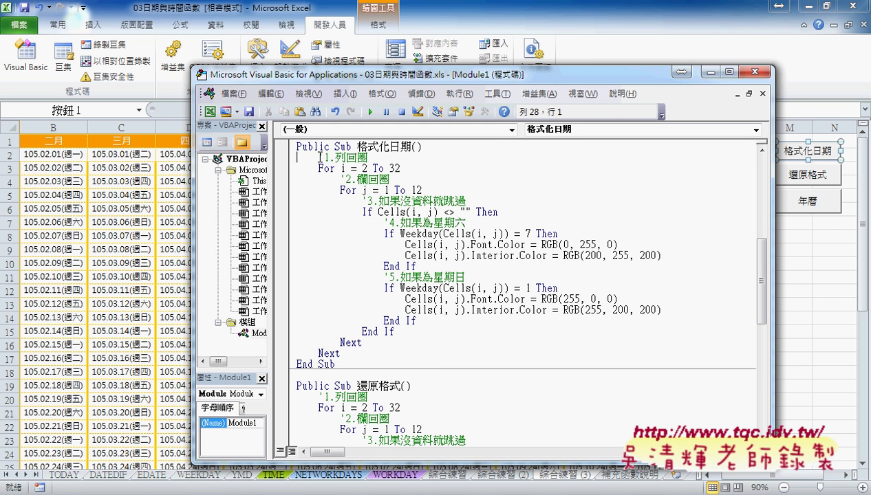
Highlight the 1.列回圈 row-loop and 2.欄回圈 column-loop comments in 格式化日期, then return to Excel.
{"action": "left_click_drag", "start_coordinate": [318, 158], "coordinate": [367, 157]}
{"action": "left_click_drag", "start_coordinate": [317, 167], "coordinate": [293, 168]}
{"action": "mouse_move", "coordinate": [340, 190]}
{"action": "left_mouse_down"}
{"action": "mouse_move", "coordinate": [321, 190]}
{"action": "mouse_move", "coordinate": [319, 180]}
{"action": "left_mouse_up"}
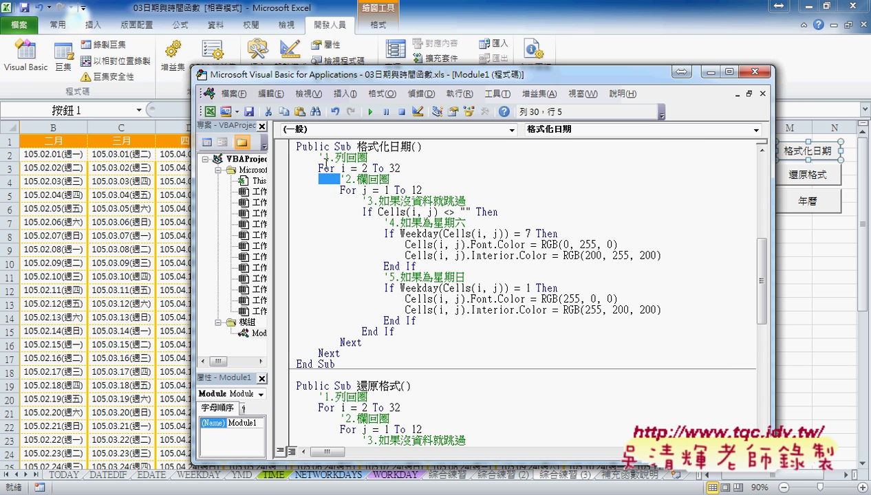
{"action": "mouse_move", "coordinate": [367, 158]}
{"action": "left_mouse_down"}
{"action": "mouse_move", "coordinate": [320, 158]}
{"action": "mouse_move", "coordinate": [340, 179]}
{"action": "left_mouse_up"}
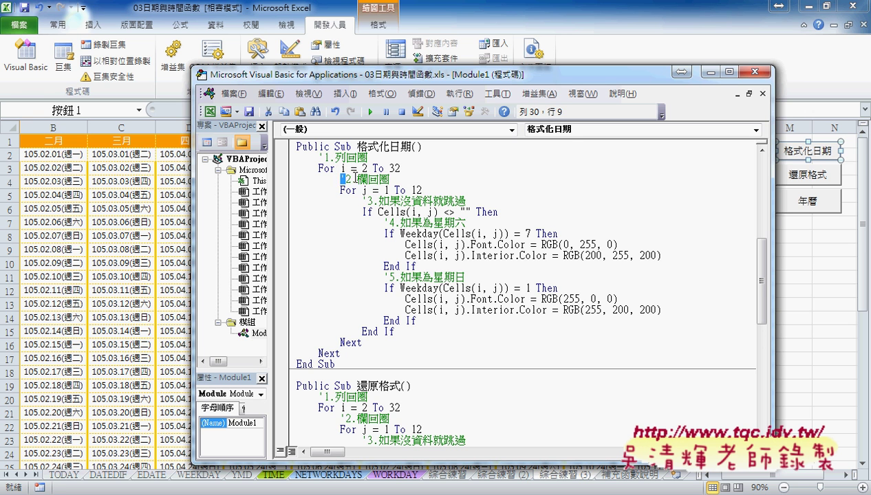
{"action": "left_click_drag", "start_coordinate": [341, 179], "coordinate": [409, 172]}
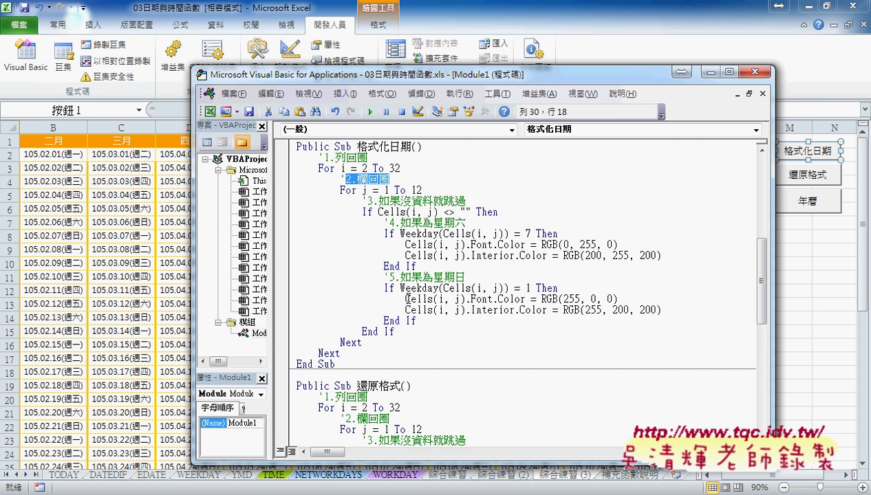
{"action": "left_click", "coordinate": [801, 317]}
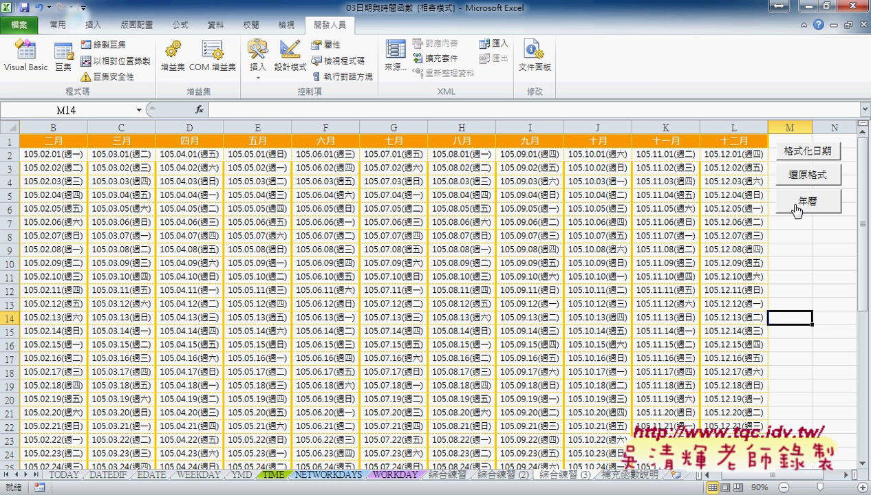
Run the 年曆 macro, enter 2017, and annotate it in pen as 2017/1/1.
{"action": "left_click", "coordinate": [795, 205]}
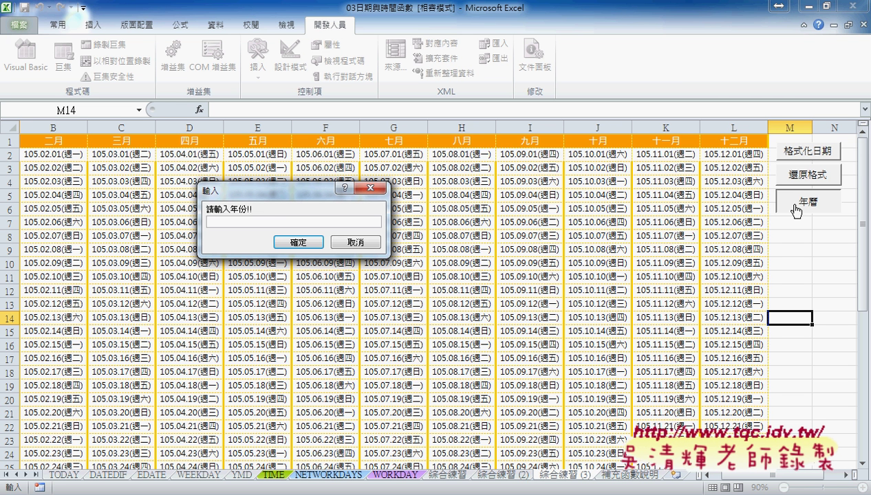
{"action": "type", "text": "20"}
{"action": "type", "text": "17"}
{"action": "left_click_drag", "start_coordinate": [231, 234], "coordinate": [233, 235]}
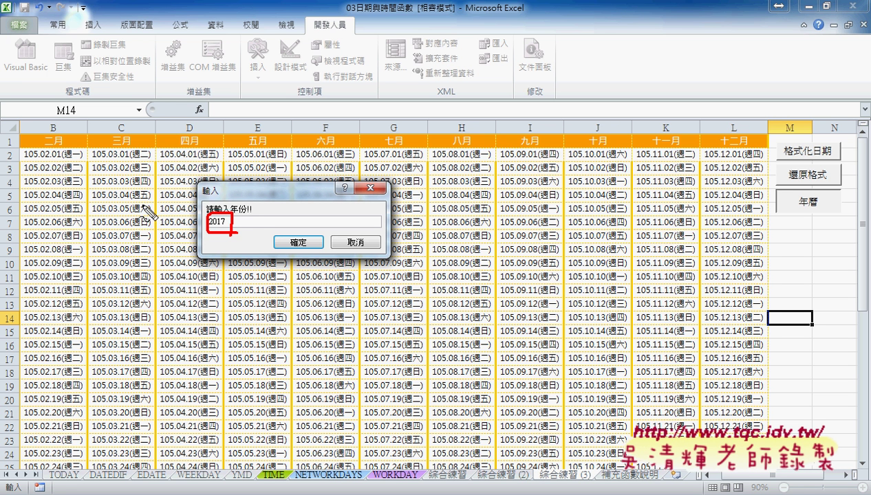
{"action": "left_click_drag", "start_coordinate": [252, 205], "coordinate": [223, 249]}
{"action": "left_click_drag", "start_coordinate": [272, 201], "coordinate": [241, 252]}
{"action": "mouse_move", "coordinate": [278, 217]}
{"action": "left_mouse_down"}
{"action": "mouse_move", "coordinate": [279, 231]}
{"action": "mouse_move", "coordinate": [248, 251]}
{"action": "mouse_move", "coordinate": [204, 252]}
{"action": "left_mouse_up"}
{"action": "left_click_drag", "start_coordinate": [287, 201], "coordinate": [298, 251]}
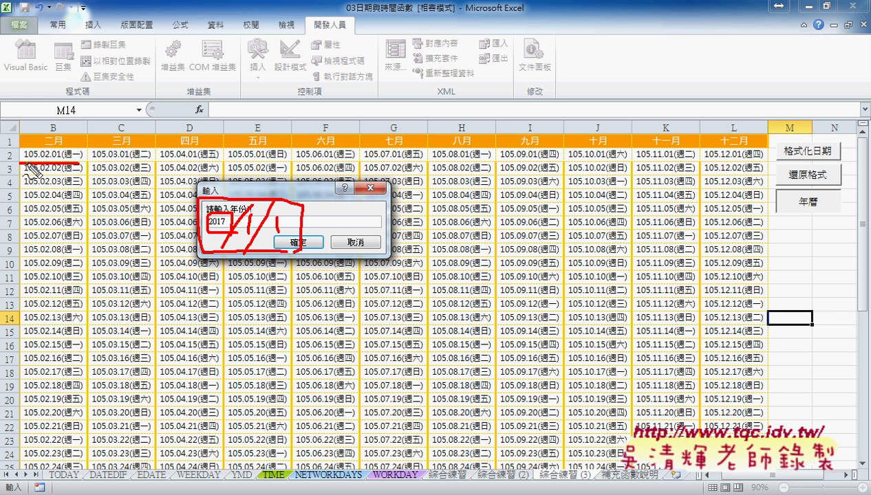
{"action": "key", "text": "Escape"}
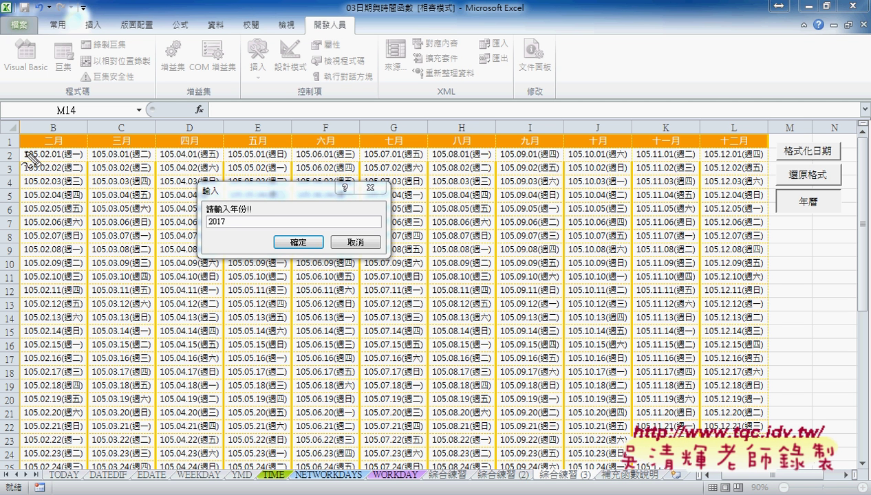
Mark how dates fill down each month column from row 2, then confirm 2017.
{"action": "left_click_drag", "start_coordinate": [4, 150], "coordinate": [218, 168]}
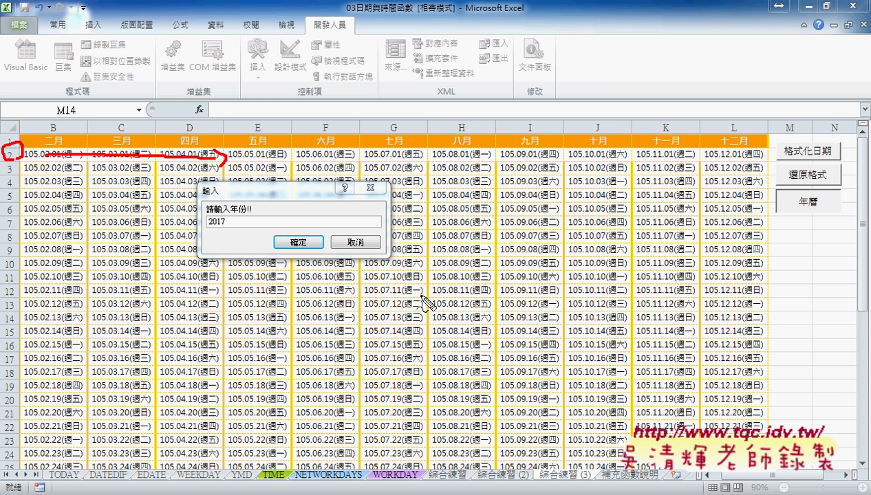
{"action": "left_click_drag", "start_coordinate": [9, 166], "coordinate": [9, 233]}
{"action": "mouse_move", "coordinate": [41, 163]}
{"action": "left_mouse_down"}
{"action": "mouse_move", "coordinate": [43, 218]}
{"action": "mouse_move", "coordinate": [52, 204]}
{"action": "left_mouse_up"}
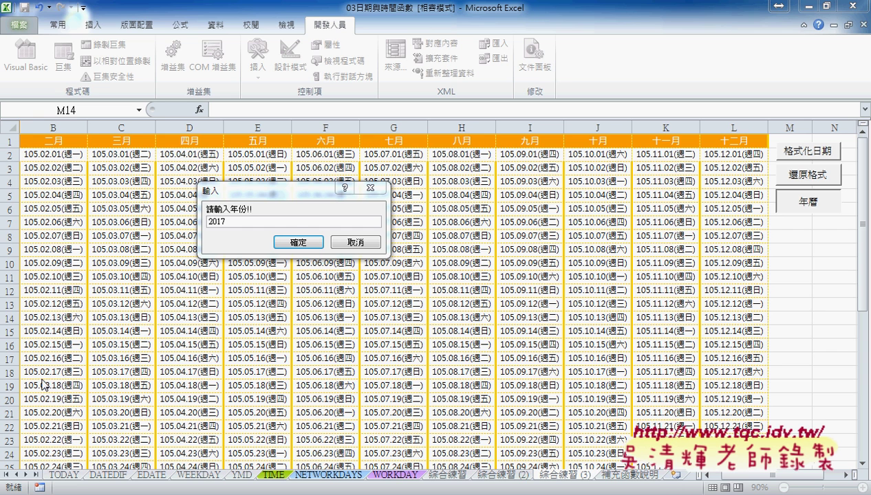
{"action": "left_click", "coordinate": [295, 244]}
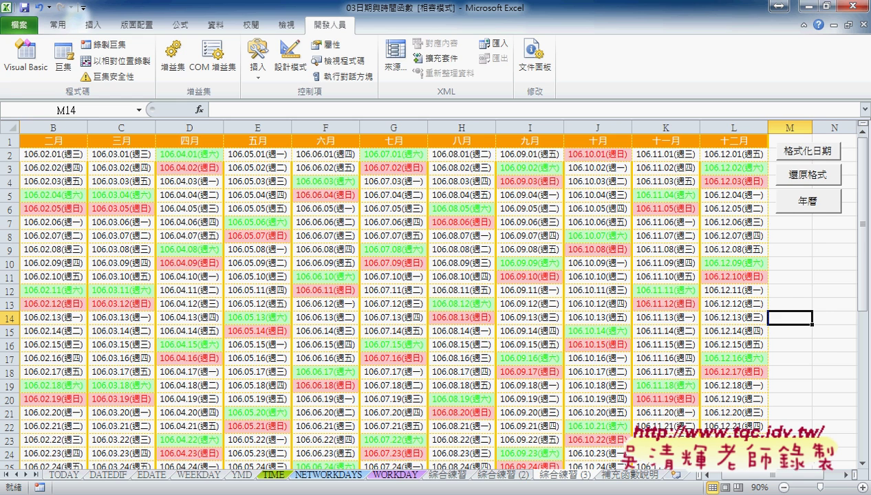
Scroll back to column A and rebuild the calendar for the year 2016.
{"action": "left_click", "coordinate": [731, 475]}
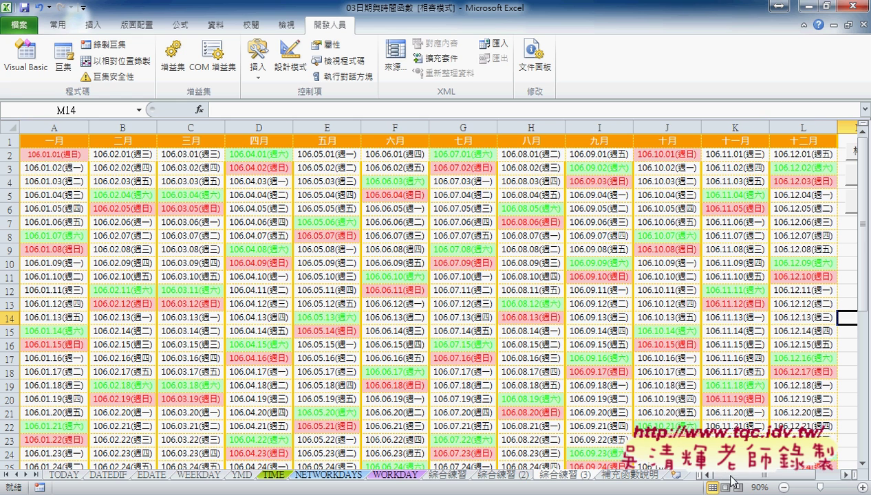
{"action": "left_click", "coordinate": [84, 155]}
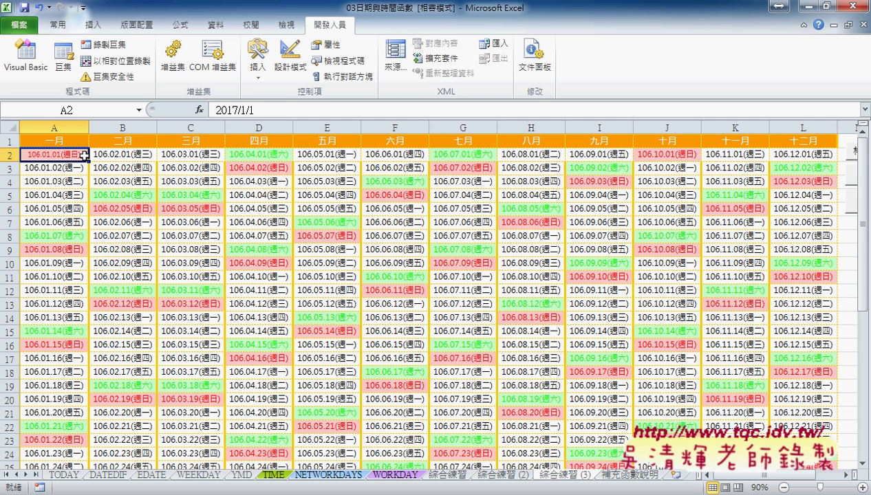
{"action": "left_click", "coordinate": [845, 215]}
{"action": "type", "text": "20"}
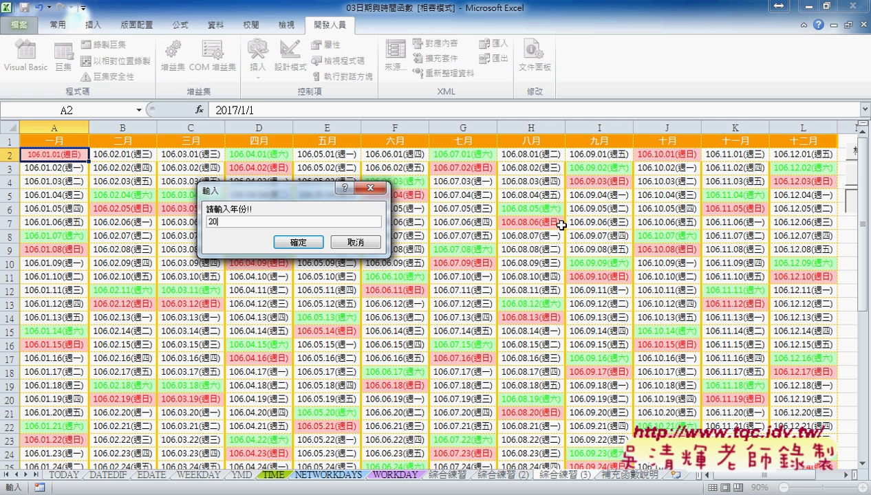
{"action": "type", "text": "16"}
{"action": "key", "text": "Return"}
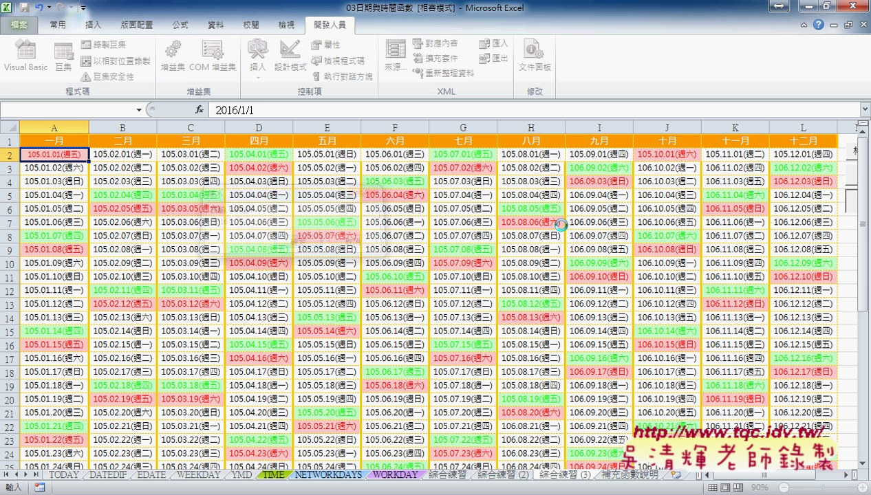
Select the date ranges and clear the green and red weekend colouring with 還原格式.
{"action": "left_click_drag", "start_coordinate": [113, 155], "coordinate": [811, 152]}
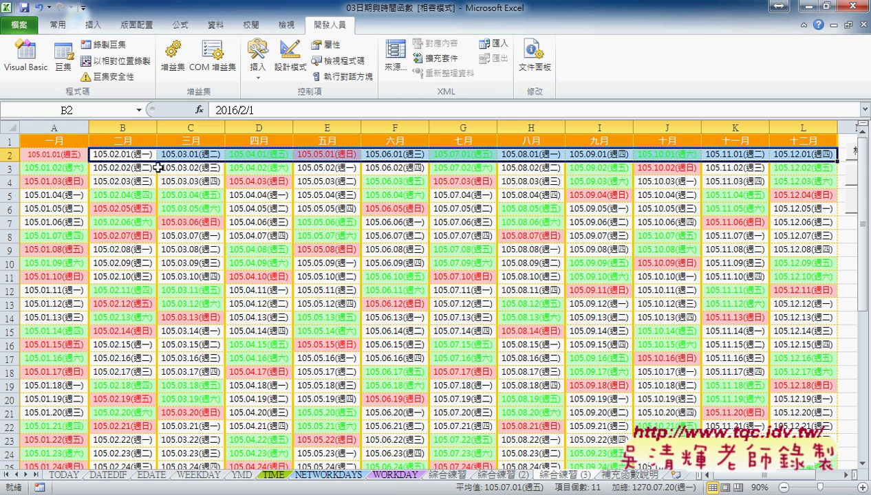
{"action": "left_click_drag", "start_coordinate": [69, 170], "coordinate": [122, 232]}
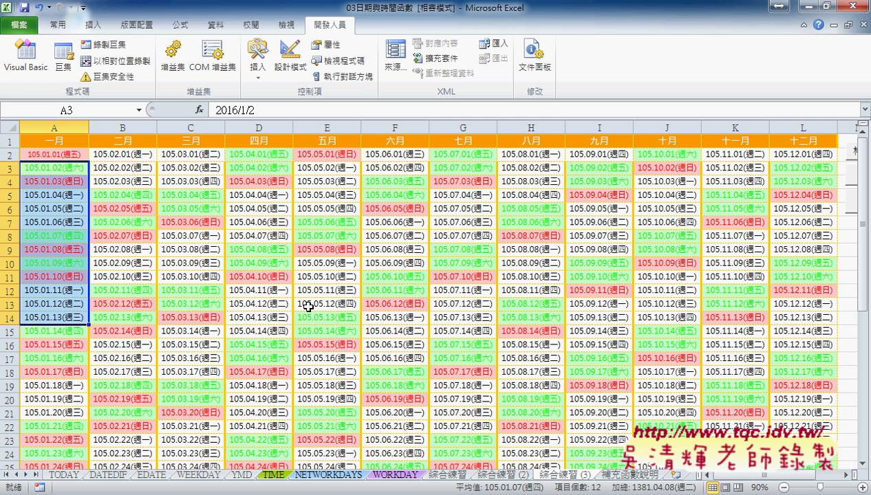
{"action": "mouse_move", "coordinate": [730, 482]}
{"action": "left_mouse_down"}
{"action": "mouse_move", "coordinate": [741, 481]}
{"action": "mouse_move", "coordinate": [724, 479]}
{"action": "left_mouse_up"}
{"action": "left_click", "coordinate": [734, 176]}
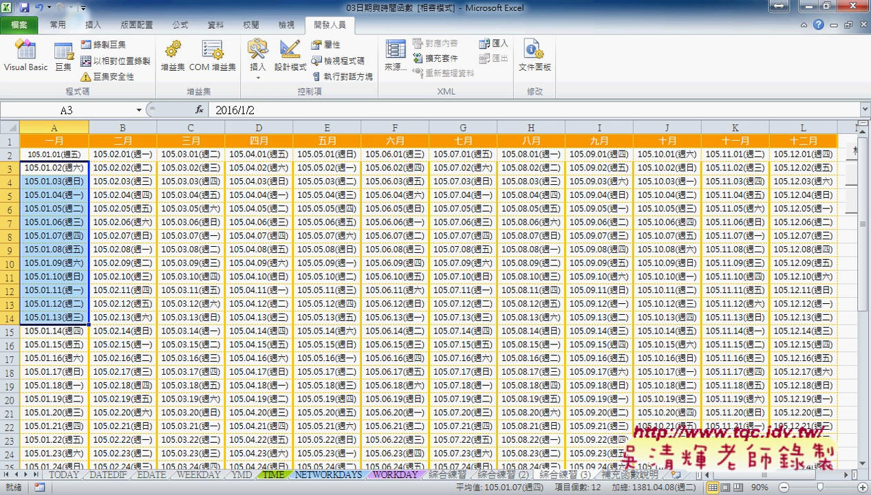
Switch to the Google Docs macro code page, then back to the VBA editor.
{"action": "key", "text": "alt+Tab"}
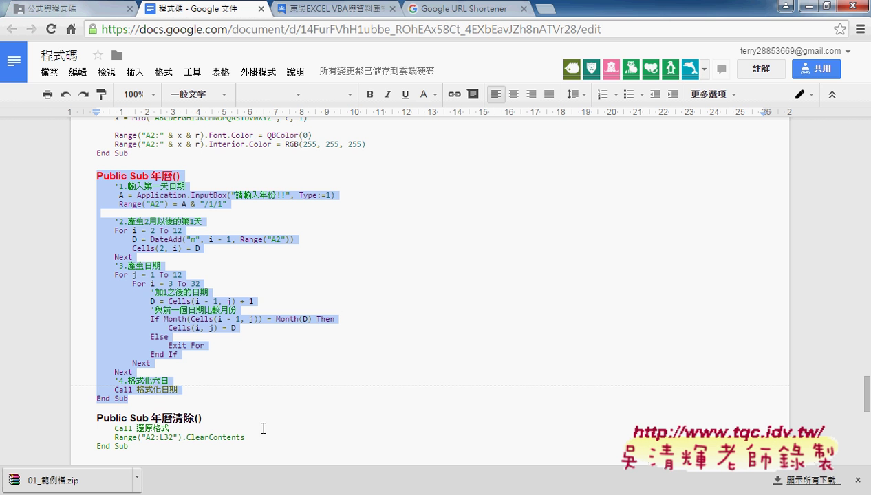
{"action": "key", "text": "alt+Tab"}
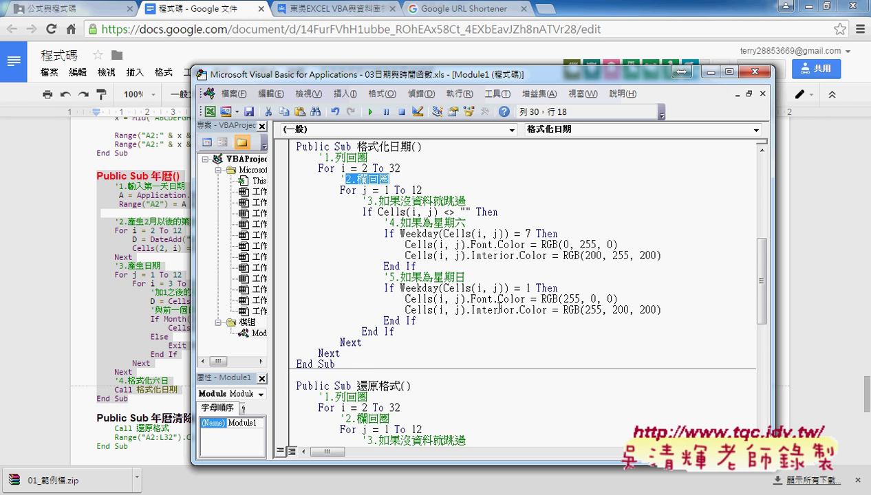
Scroll down to Sub 年曆 and enlarge the code window.
{"action": "scroll", "coordinate": [523, 289], "scroll_direction": "down", "scroll_amount": 5}
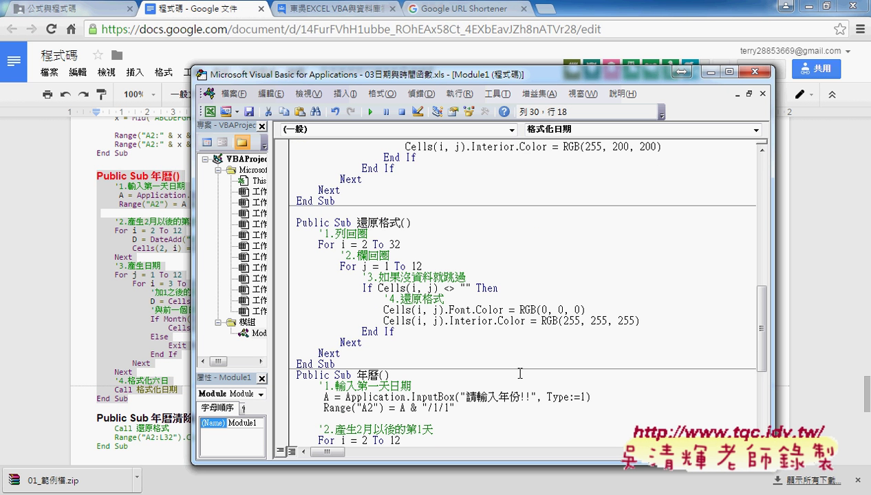
{"action": "scroll", "coordinate": [516, 368], "scroll_direction": "down", "scroll_amount": 6}
{"action": "scroll", "coordinate": [517, 359], "scroll_direction": "down", "scroll_amount": 1}
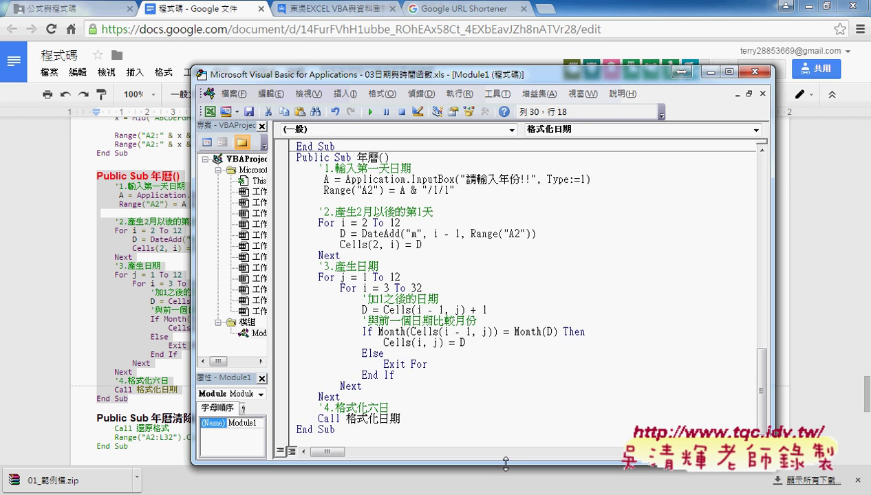
{"action": "left_click_drag", "start_coordinate": [503, 465], "coordinate": [500, 490]}
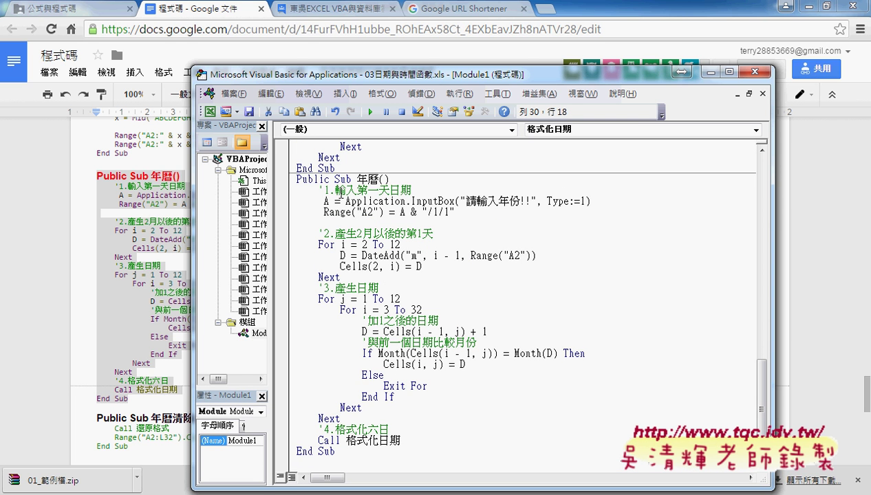
Highlight the 輸入第一天日期 comment, the InputBox call and the 請輸入年份 prompt, then return to Excel.
{"action": "left_click_drag", "start_coordinate": [335, 190], "coordinate": [444, 193]}
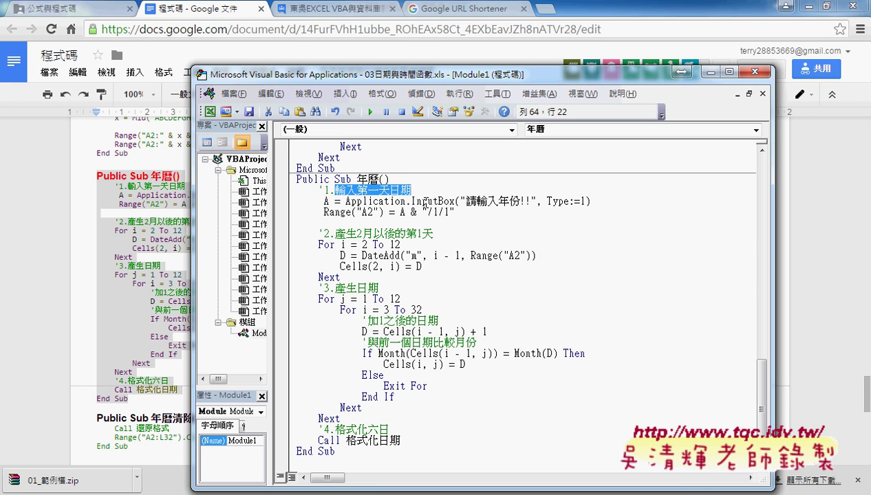
{"action": "double_click", "coordinate": [412, 201]}
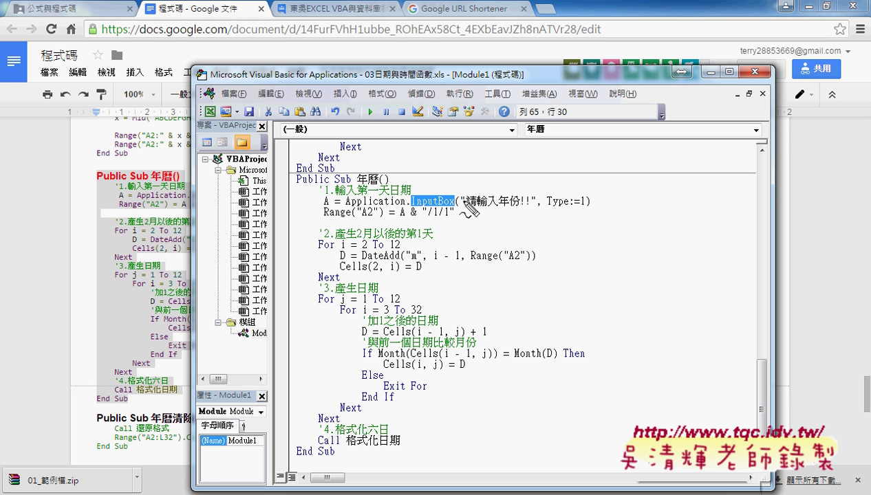
{"action": "left_click_drag", "start_coordinate": [344, 205], "coordinate": [403, 206]}
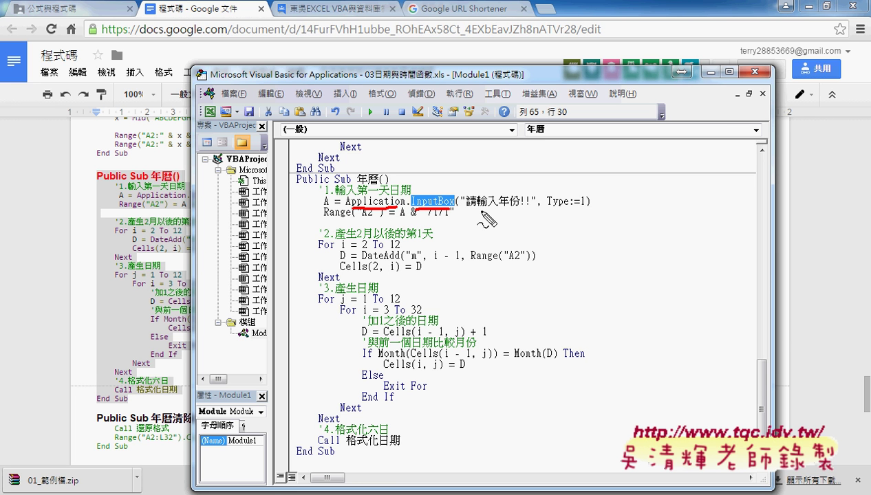
{"action": "left_click_drag", "start_coordinate": [476, 205], "coordinate": [579, 204]}
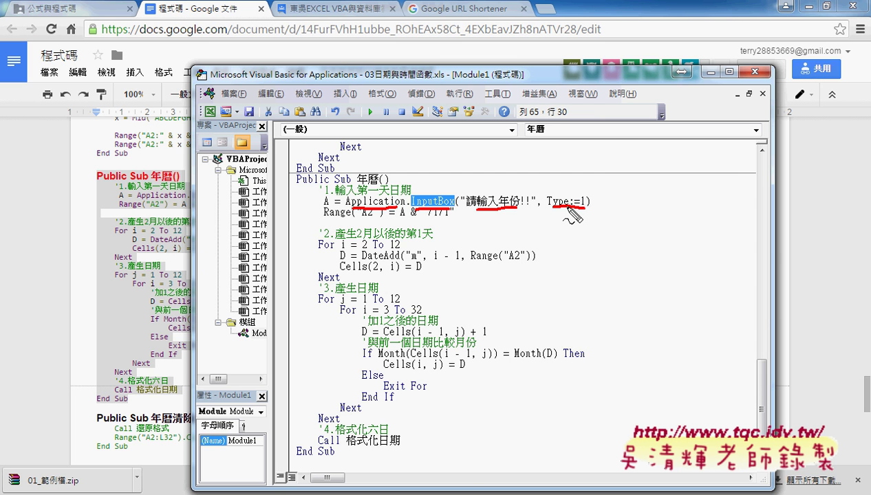
{"action": "key", "text": "Escape"}
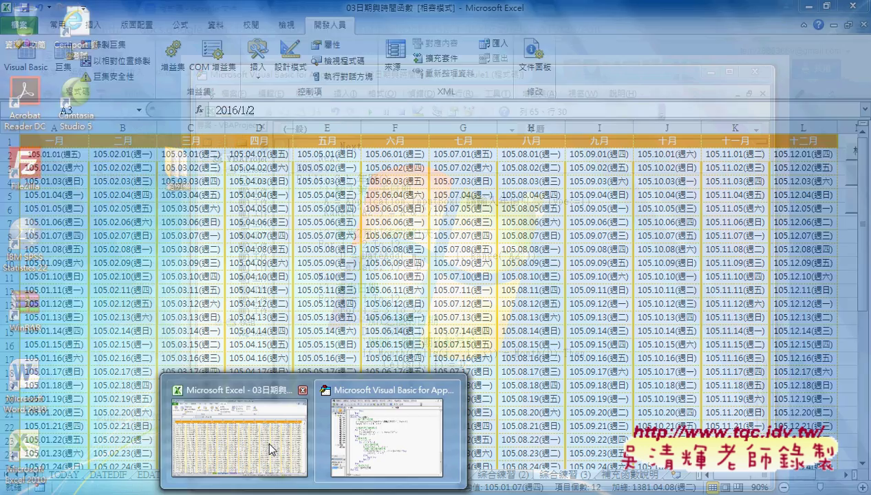
{"action": "left_click", "coordinate": [273, 447]}
{"action": "type", "text": "二0一五"}
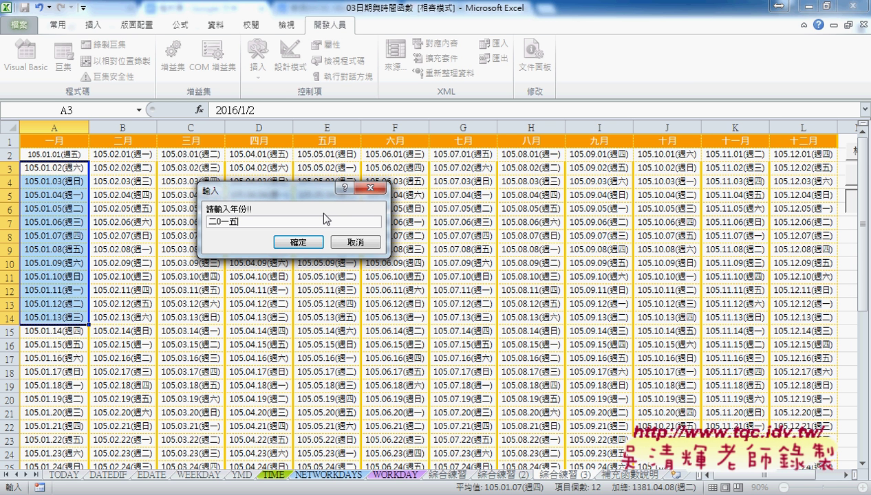
Submit the year as Chinese numerals, dismiss the invalid-number warning, then build the 2015 calendar.
{"action": "left_click_drag", "start_coordinate": [257, 188], "coordinate": [373, 190]}
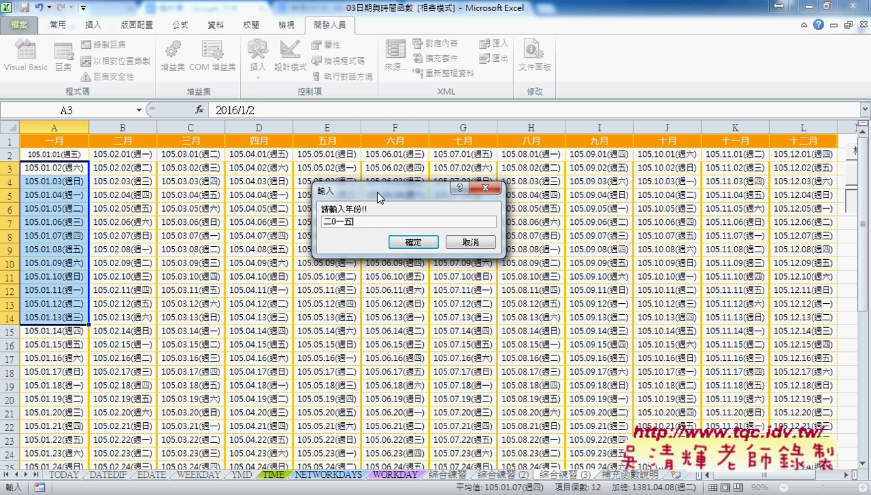
{"action": "left_click", "coordinate": [415, 249]}
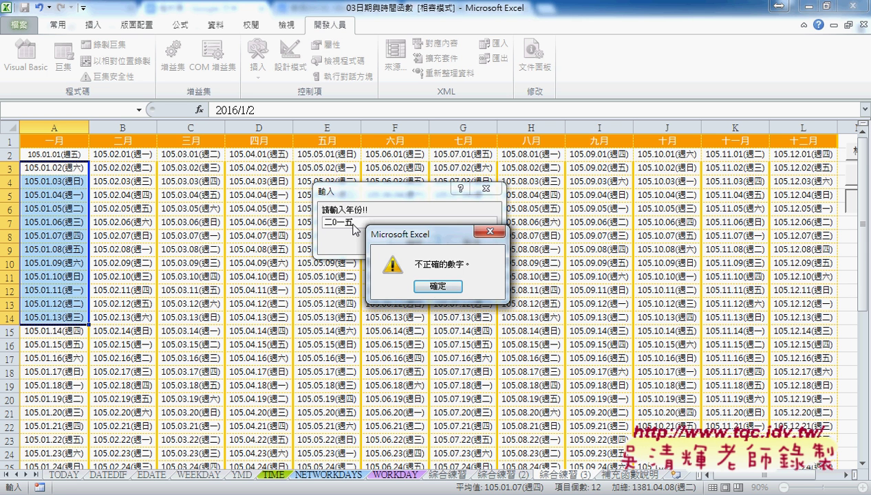
{"action": "left_click", "coordinate": [438, 286]}
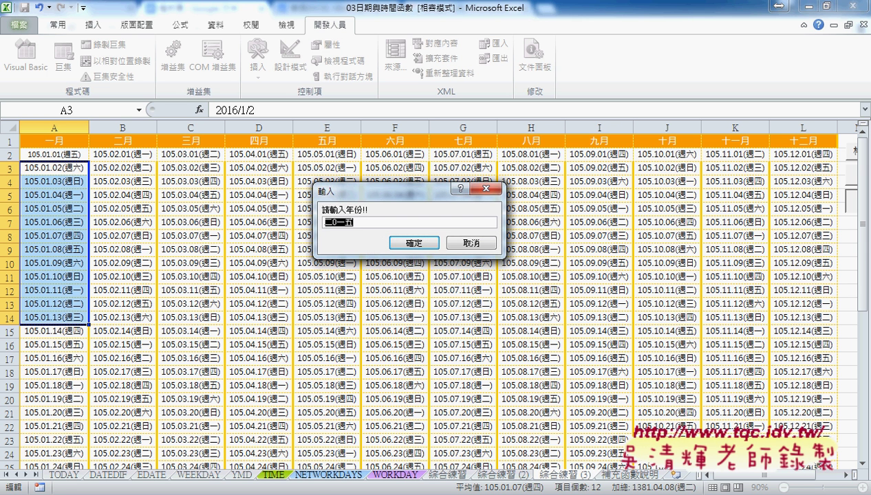
{"action": "type", "text": "2015"}
{"action": "key", "text": "Return"}
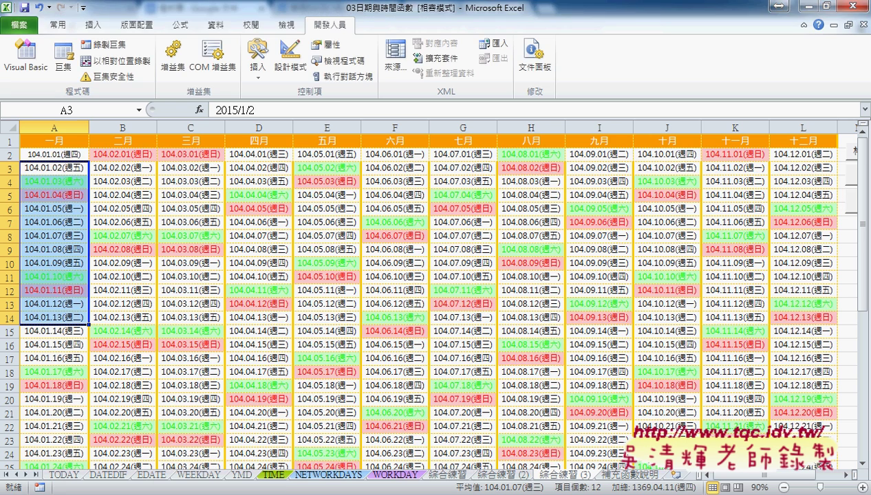
{"action": "left_click", "coordinate": [384, 423]}
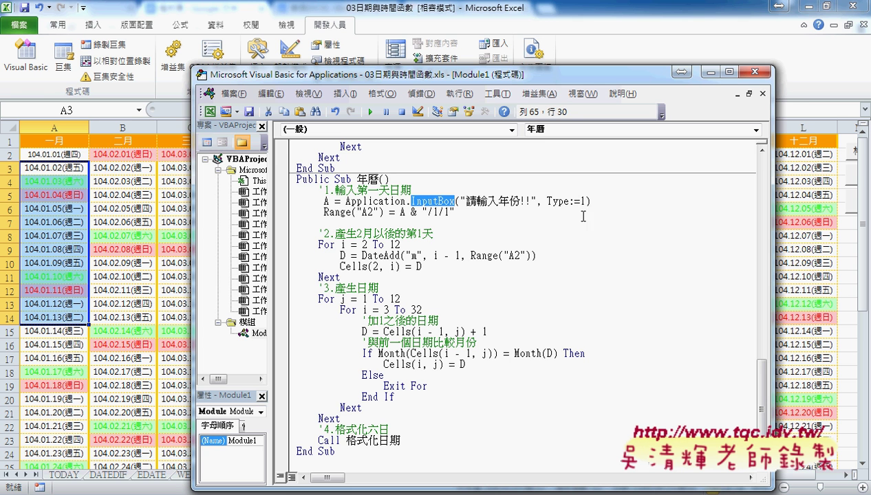
Highlight the InputBox Type:= operator and Range("A2") on the date assignment line.
{"action": "left_click_drag", "start_coordinate": [548, 201], "coordinate": [582, 201]}
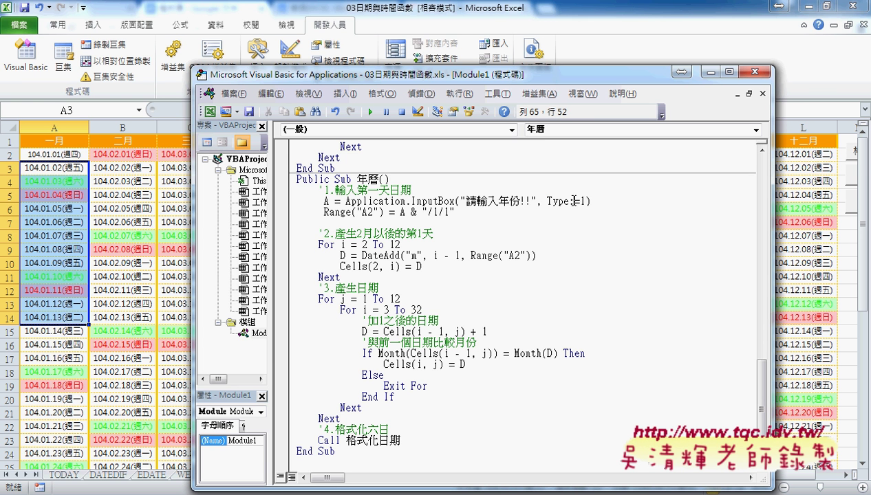
{"action": "left_click_drag", "start_coordinate": [568, 201], "coordinate": [580, 201]}
{"action": "left_click_drag", "start_coordinate": [388, 214], "coordinate": [323, 213]}
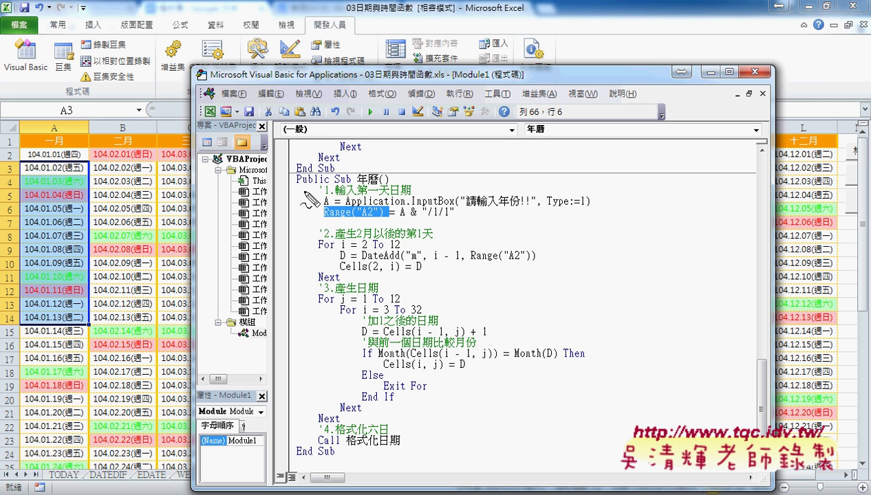
Ink an arrow from Range("A2") to cell A2 and write the example 2015/1/1.
{"action": "mouse_move", "coordinate": [323, 219]}
{"action": "left_mouse_down"}
{"action": "mouse_move", "coordinate": [369, 217]}
{"action": "mouse_move", "coordinate": [95, 160]}
{"action": "left_mouse_up"}
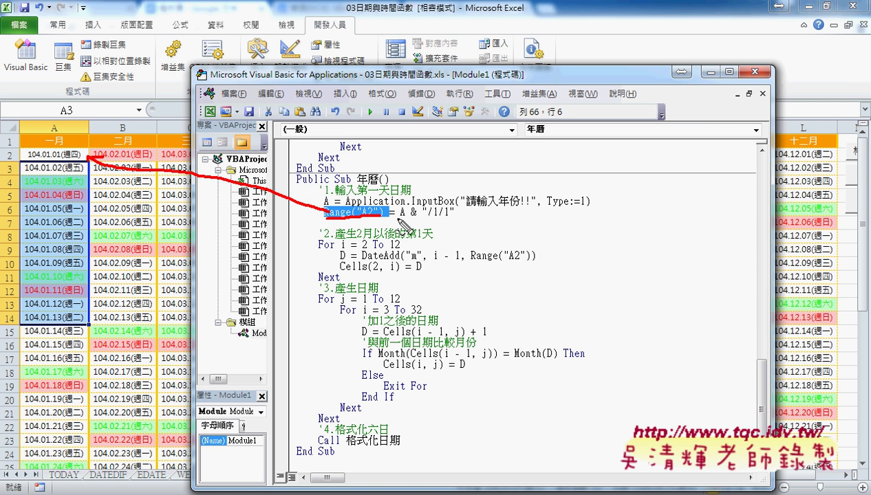
{"action": "left_click_drag", "start_coordinate": [397, 221], "coordinate": [406, 219]}
{"action": "mouse_move", "coordinate": [411, 163]}
{"action": "left_mouse_down"}
{"action": "mouse_move", "coordinate": [454, 177]}
{"action": "mouse_move", "coordinate": [472, 163]}
{"action": "mouse_move", "coordinate": [470, 180]}
{"action": "left_mouse_up"}
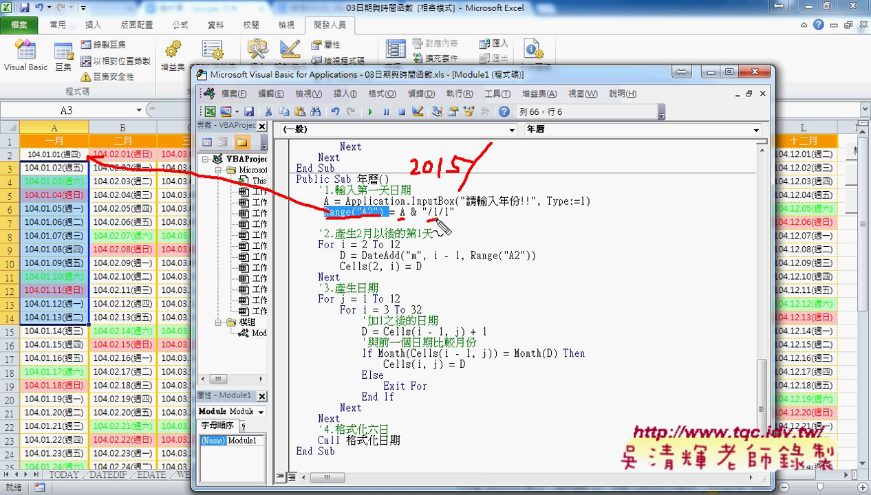
{"action": "left_click_drag", "start_coordinate": [429, 223], "coordinate": [447, 220]}
{"action": "left_click_drag", "start_coordinate": [500, 159], "coordinate": [494, 186]}
{"action": "mouse_move", "coordinate": [523, 145]}
{"action": "left_mouse_down"}
{"action": "mouse_move", "coordinate": [505, 184]}
{"action": "mouse_move", "coordinate": [539, 186]}
{"action": "left_mouse_up"}
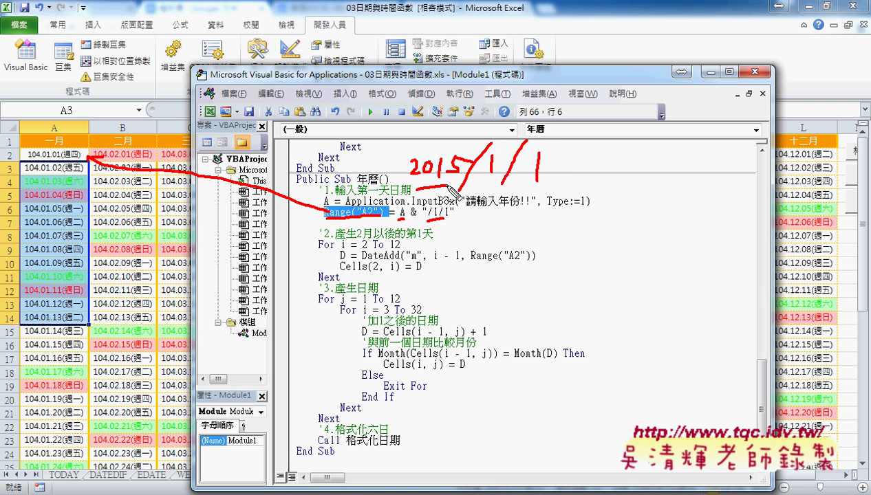
{"action": "left_click_drag", "start_coordinate": [462, 185], "coordinate": [554, 183]}
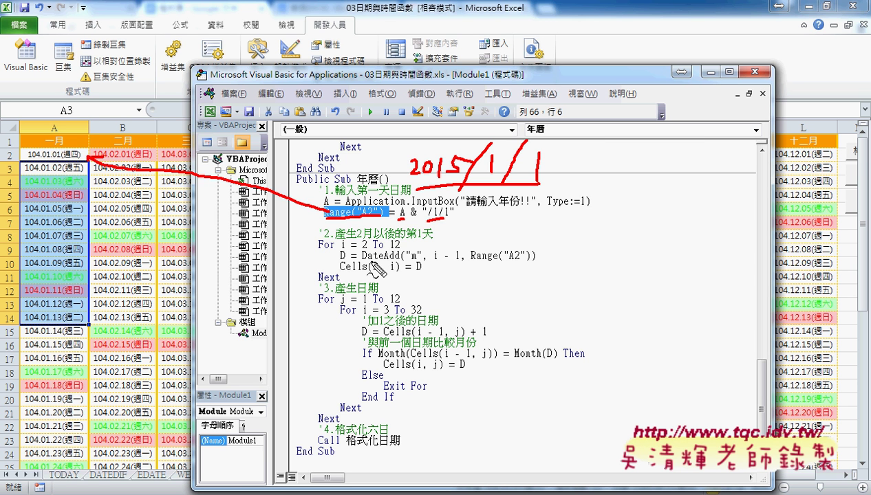
Underline DateAdd with "m", the month loop's Next, and its j 1 To 12 bounds in red ink.
{"action": "left_click_drag", "start_coordinate": [362, 262], "coordinate": [400, 262]}
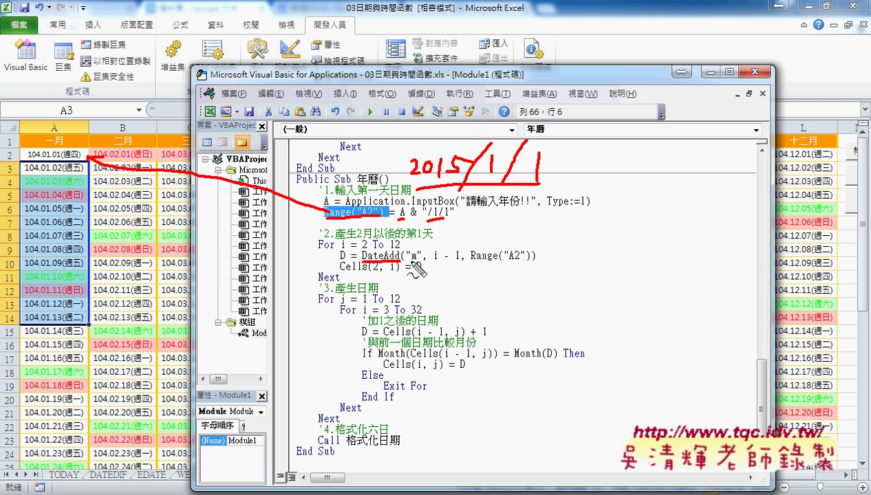
{"action": "left_click_drag", "start_coordinate": [410, 262], "coordinate": [536, 261]}
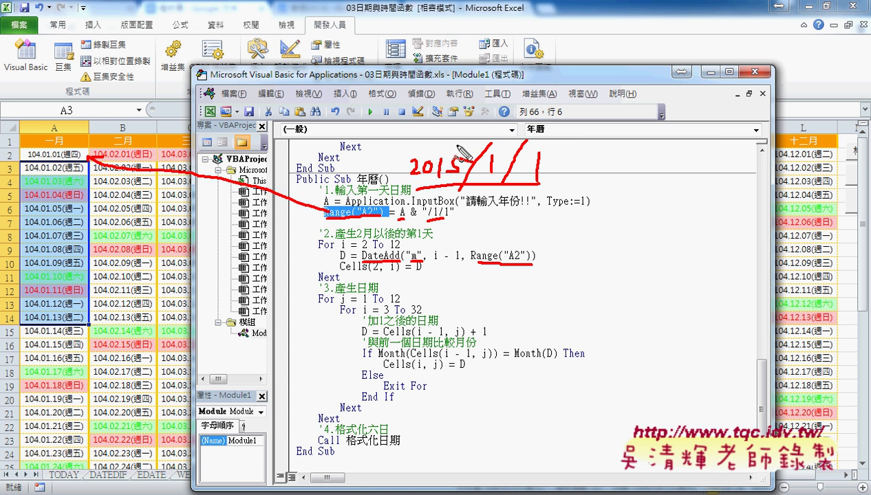
{"action": "left_click_drag", "start_coordinate": [352, 280], "coordinate": [304, 281]}
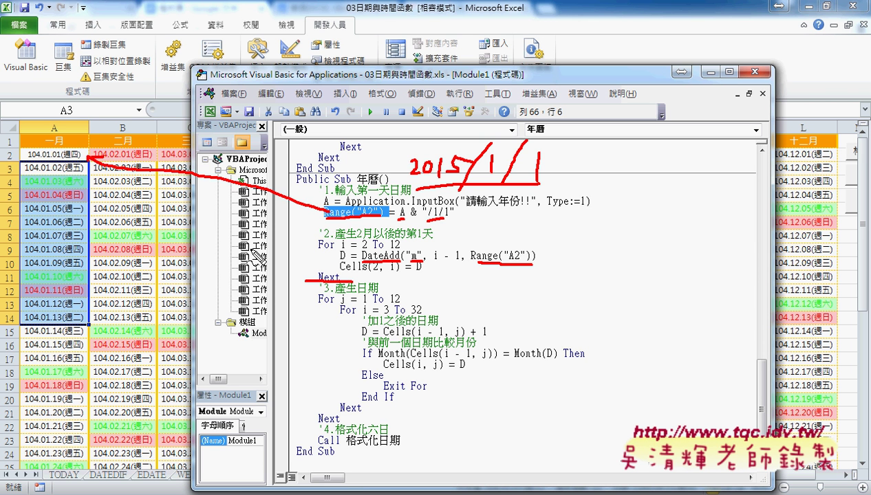
{"action": "left_click_drag", "start_coordinate": [338, 303], "coordinate": [347, 302]}
{"action": "left_click_drag", "start_coordinate": [359, 304], "coordinate": [407, 303]}
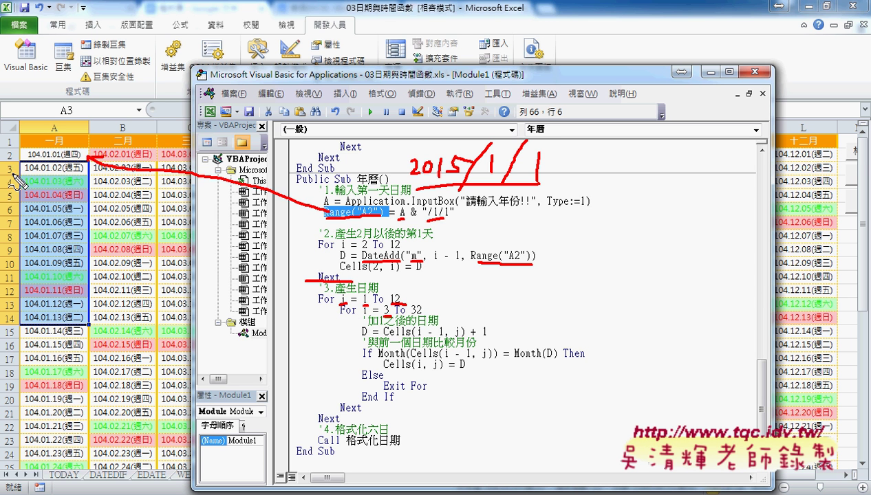
{"action": "left_click_drag", "start_coordinate": [17, 164], "coordinate": [14, 165]}
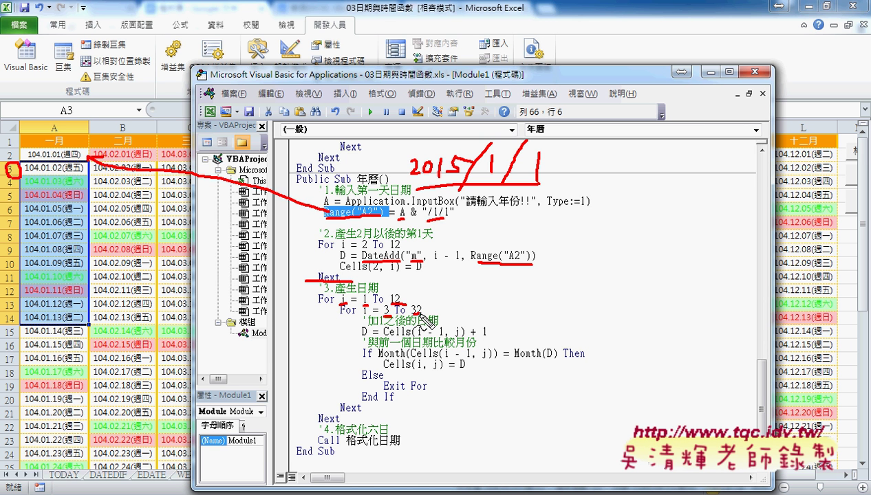
Mark the D + 1 increment, month check and Cells(i, j) = D, arrow down columns A and B, then erase.
{"action": "left_click_drag", "start_coordinate": [357, 337], "coordinate": [456, 337]}
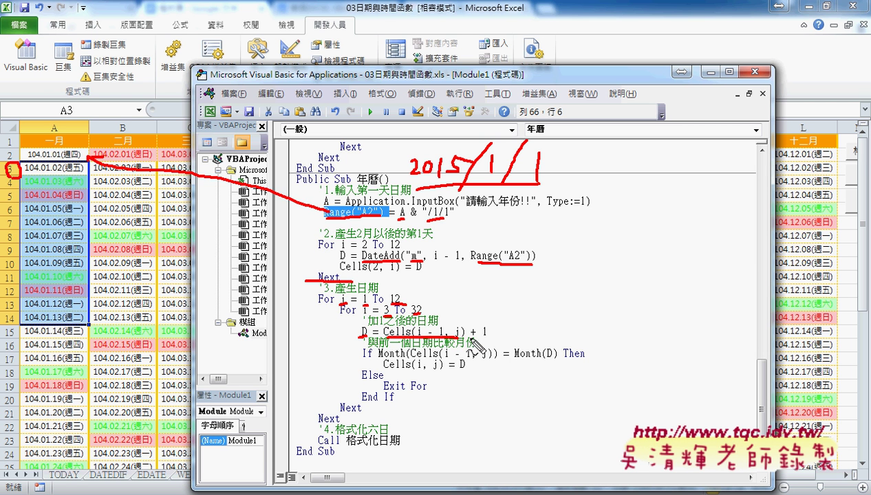
{"action": "left_click_drag", "start_coordinate": [469, 337], "coordinate": [494, 337]}
{"action": "left_click_drag", "start_coordinate": [86, 164], "coordinate": [93, 158]}
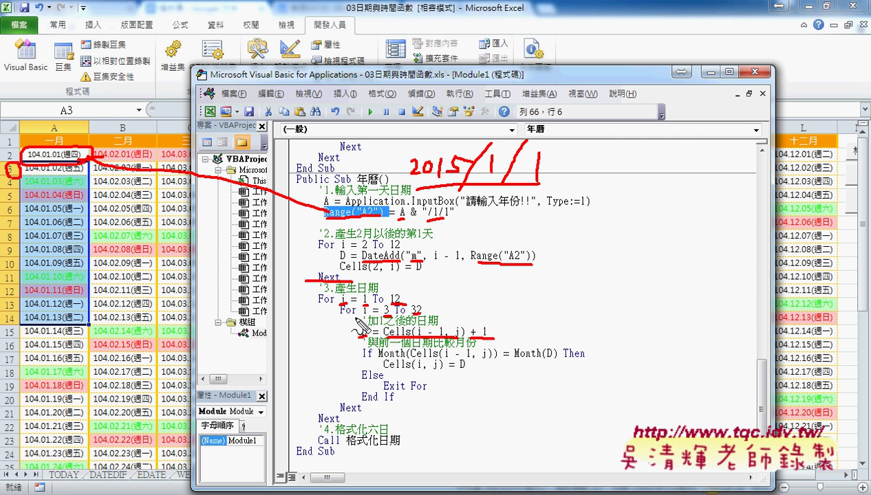
{"action": "mouse_move", "coordinate": [358, 326]}
{"action": "left_mouse_down"}
{"action": "mouse_move", "coordinate": [357, 339]}
{"action": "mouse_move", "coordinate": [372, 339]}
{"action": "left_mouse_up"}
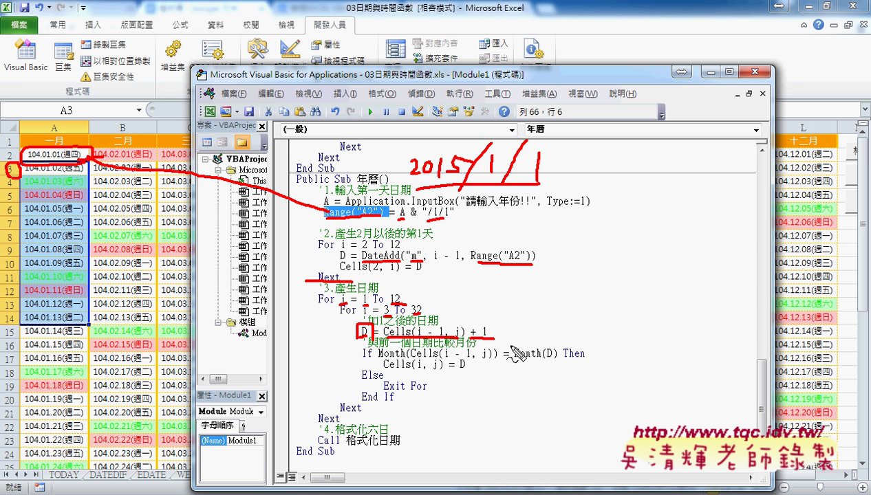
{"action": "left_click_drag", "start_coordinate": [470, 367], "coordinate": [509, 359]}
{"action": "mouse_move", "coordinate": [456, 375]}
{"action": "left_mouse_down"}
{"action": "mouse_move", "coordinate": [472, 375]}
{"action": "mouse_move", "coordinate": [384, 392]}
{"action": "mouse_move", "coordinate": [429, 390]}
{"action": "left_mouse_up"}
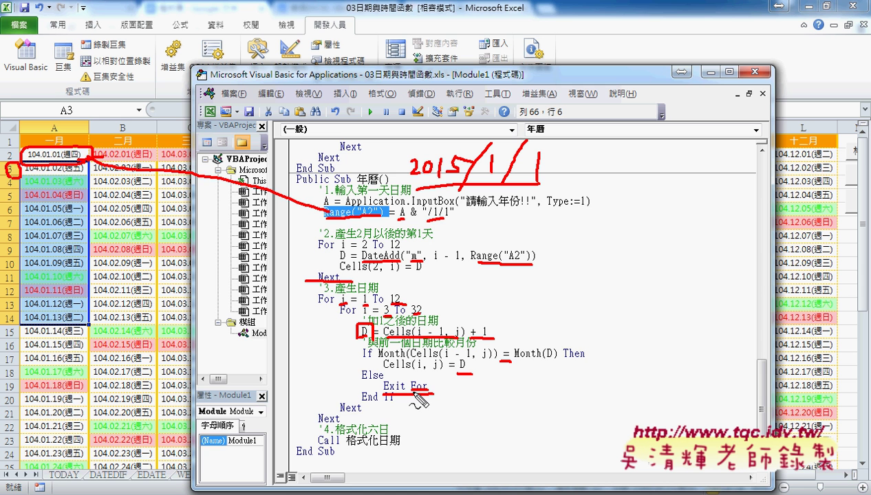
{"action": "mouse_move", "coordinate": [47, 187]}
{"action": "left_mouse_down"}
{"action": "mouse_move", "coordinate": [48, 277]}
{"action": "mouse_move", "coordinate": [56, 260]}
{"action": "left_mouse_up"}
{"action": "mouse_move", "coordinate": [128, 181]}
{"action": "left_mouse_down"}
{"action": "mouse_move", "coordinate": [128, 279]}
{"action": "mouse_move", "coordinate": [155, 259]}
{"action": "left_mouse_up"}
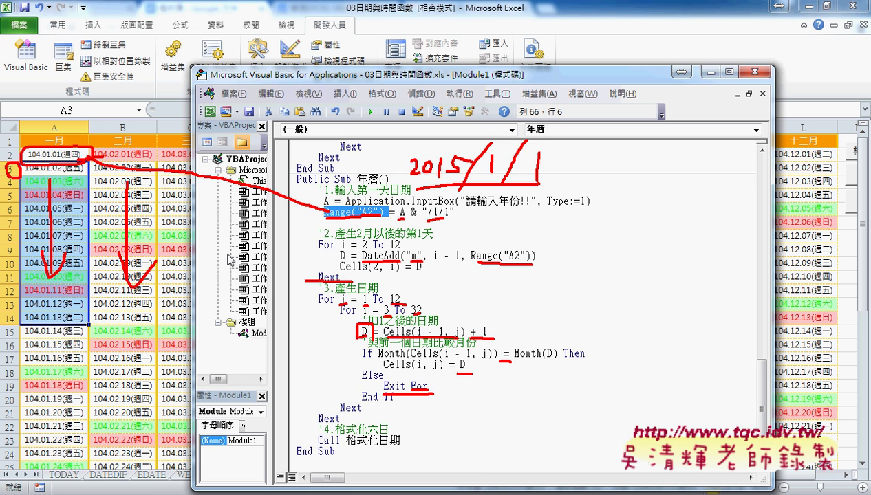
{"action": "key", "text": "Escape"}
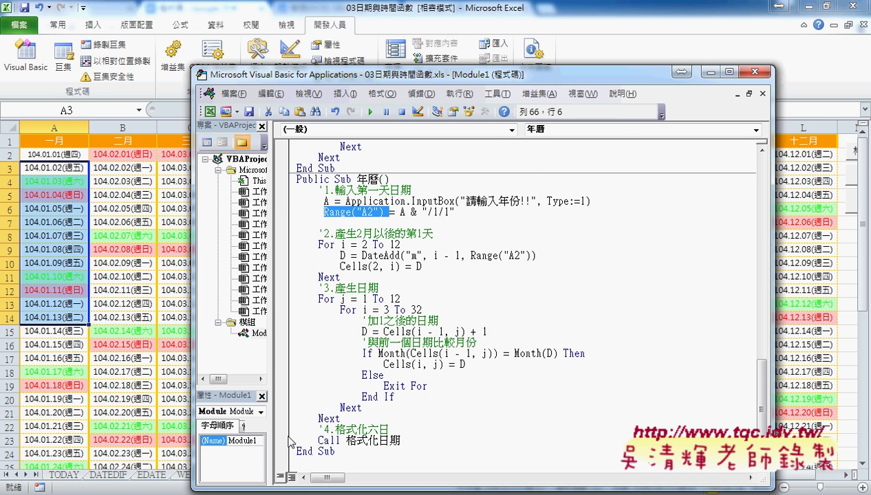
Set a breakpoint on Call 格式化日期 and step the 年曆 macro, entering 2017 at the prompt.
{"action": "left_click", "coordinate": [283, 440]}
{"action": "left_click_drag", "start_coordinate": [425, 83], "coordinate": [519, 84]}
{"action": "left_click", "coordinate": [511, 195]}
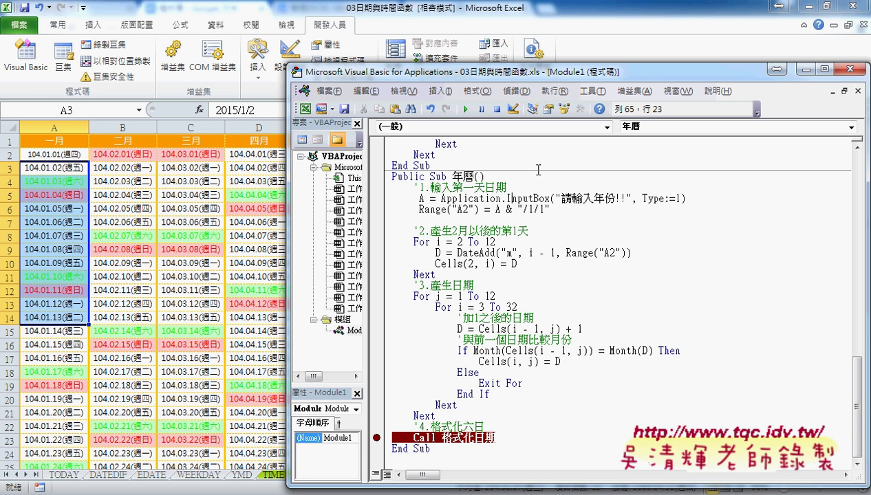
{"action": "key", "text": "F8"}
{"action": "key", "text": "F8"}
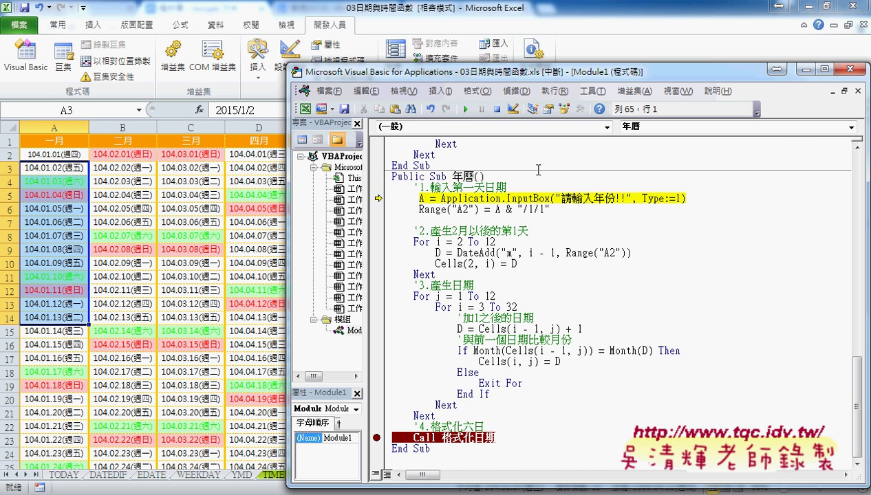
{"action": "key", "text": "F8"}
{"action": "type", "text": "2"}
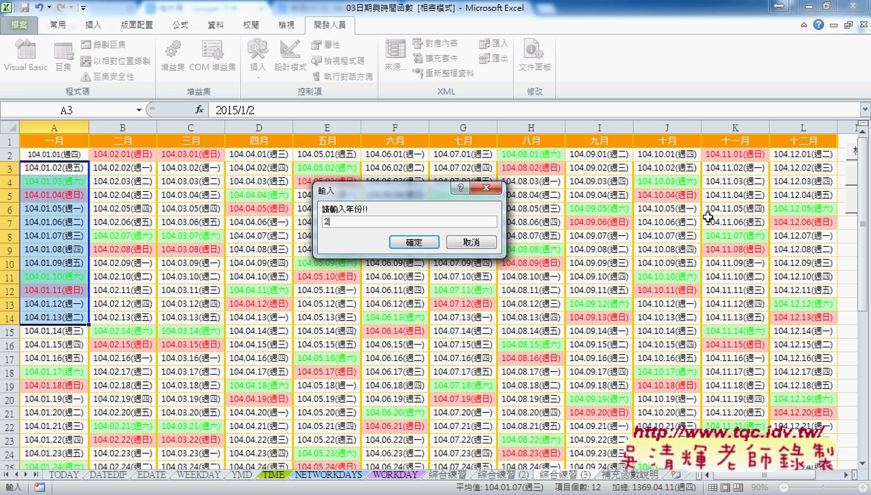
{"action": "type", "text": "01"}
{"action": "type", "text": "7"}
{"action": "left_click", "coordinate": [424, 244]}
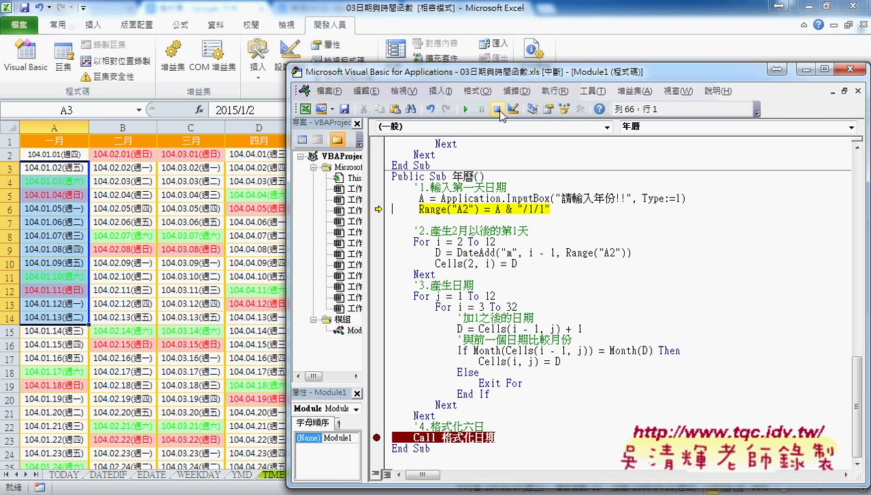
Reset the paused run, remove the breakpoint, and return to the Excel sheet.
{"action": "left_click", "coordinate": [496, 109]}
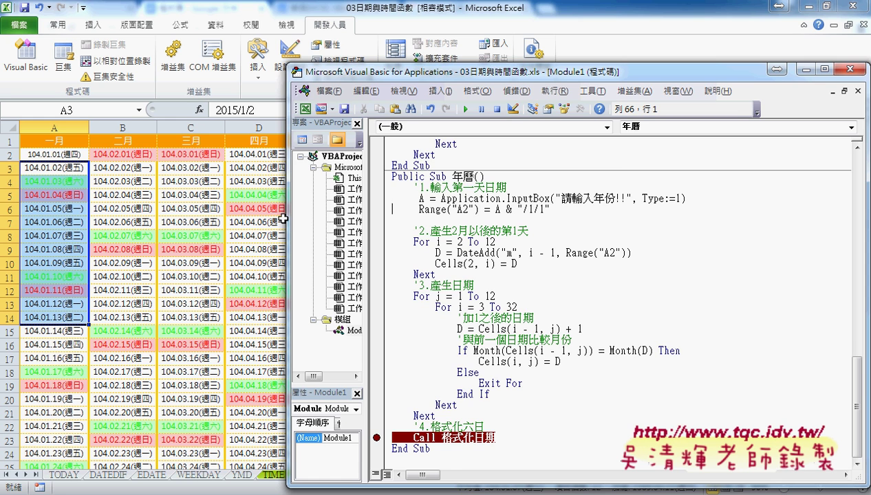
{"action": "left_click", "coordinate": [377, 438]}
{"action": "left_click", "coordinate": [236, 309]}
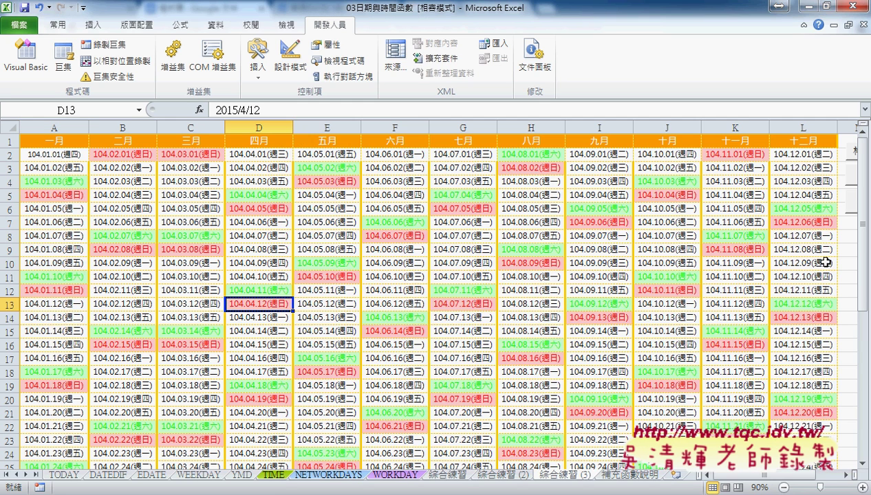
Clear the weekend colouring, then start the 年曆 macro with F8 and enter the year 2016.
{"action": "left_click_drag", "start_coordinate": [731, 479], "coordinate": [769, 480]}
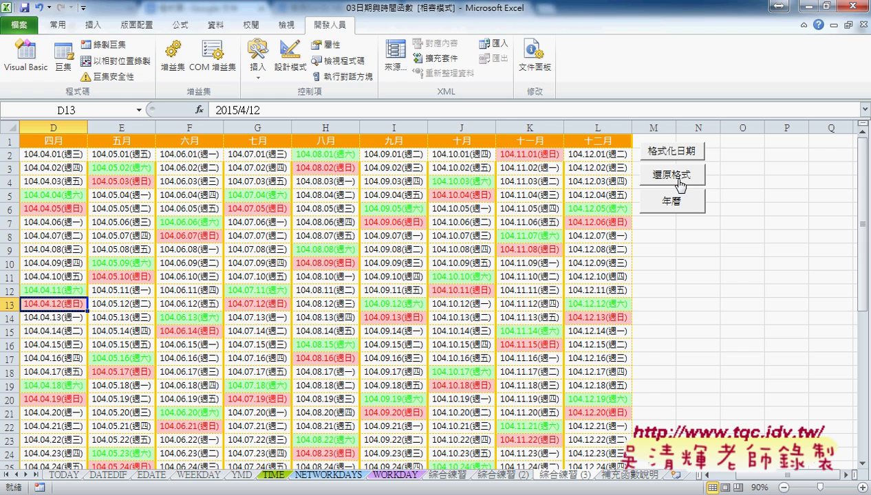
{"action": "left_click", "coordinate": [678, 177]}
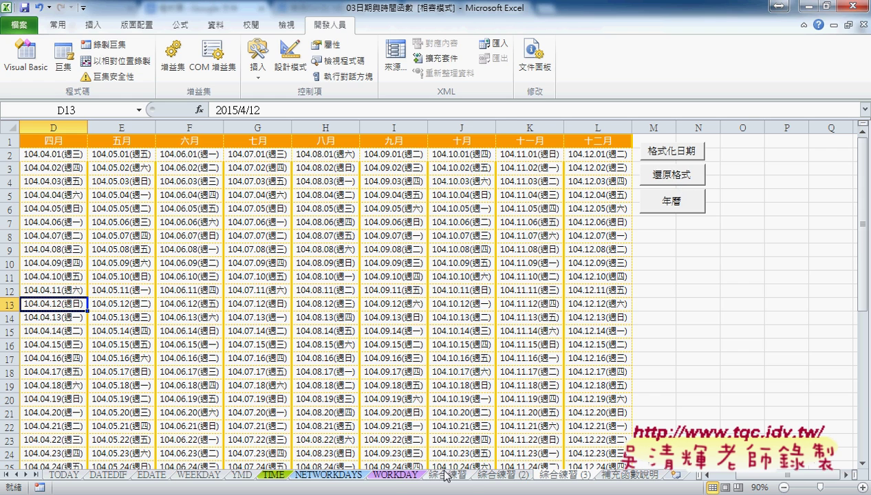
{"action": "left_click", "coordinate": [388, 443]}
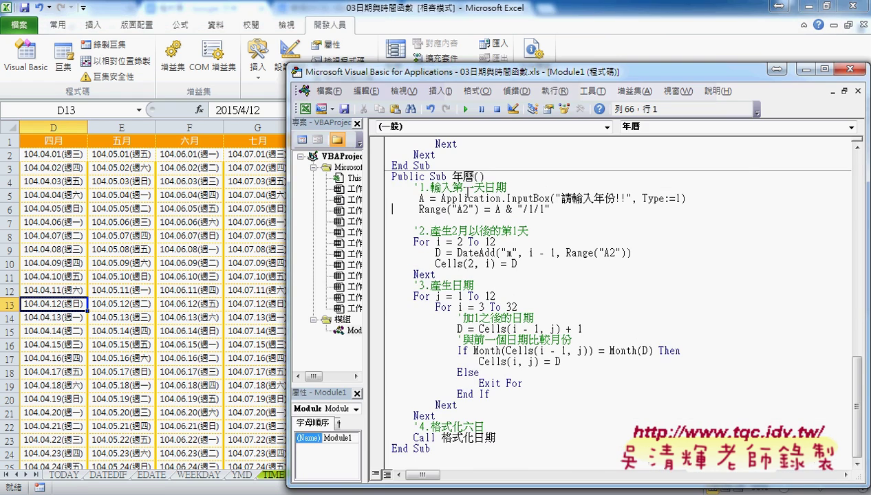
{"action": "key", "text": "F8"}
{"action": "key", "text": "F8"}
{"action": "key", "text": "F8"}
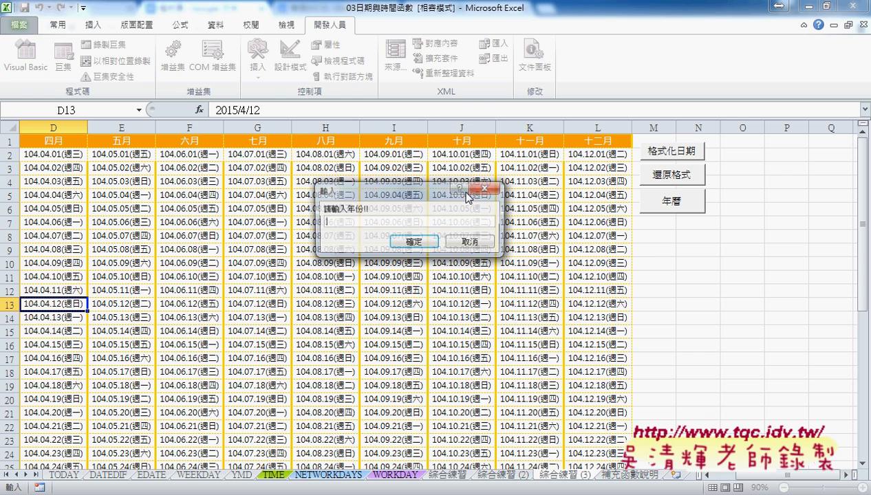
{"action": "type", "text": "20"}
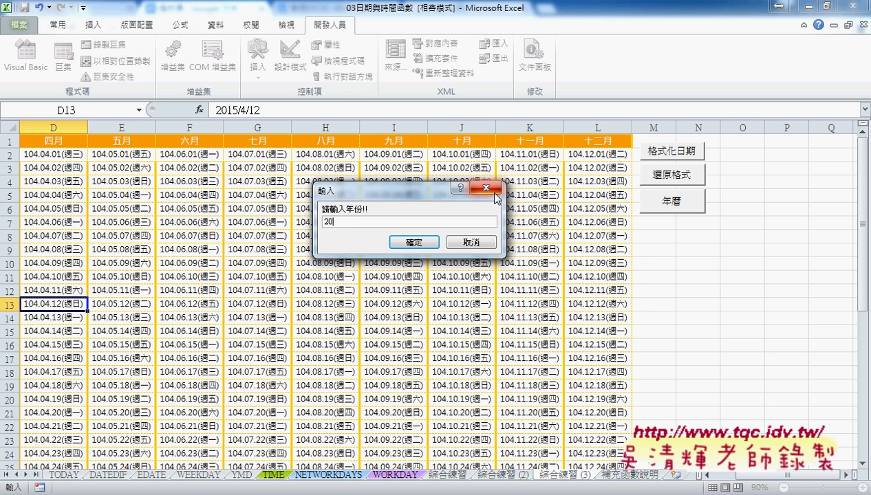
{"action": "type", "text": "15"}
{"action": "key", "text": "Return"}
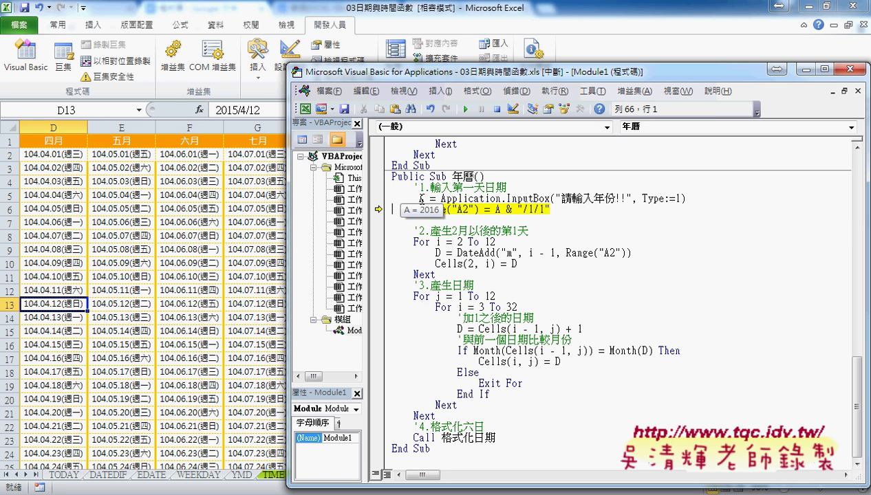
Step past the Range("A2") line so cell A2 shows 105.01.01.
{"action": "left_click_drag", "start_coordinate": [670, 489], "coordinate": [691, 448]}
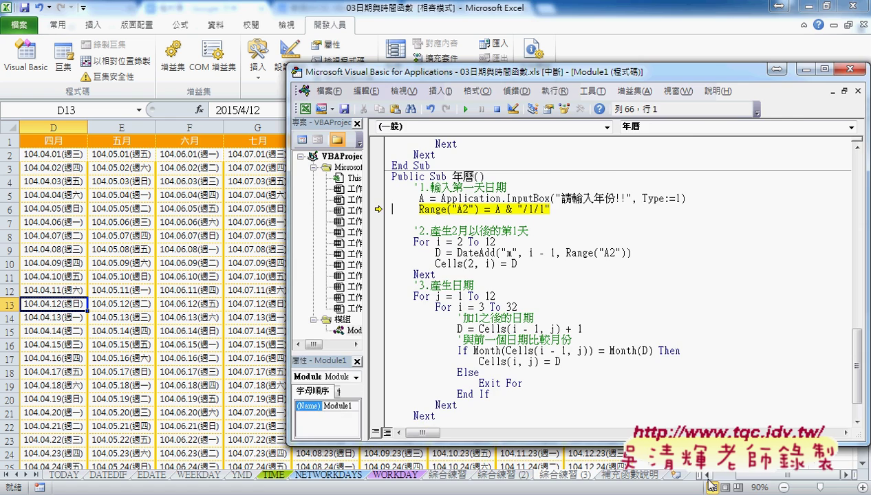
{"action": "left_click", "coordinate": [729, 474]}
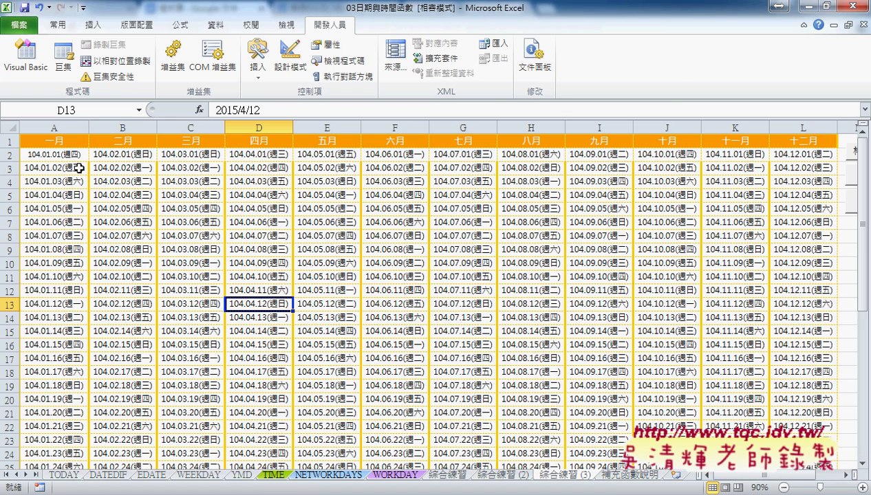
{"action": "left_click", "coordinate": [440, 351]}
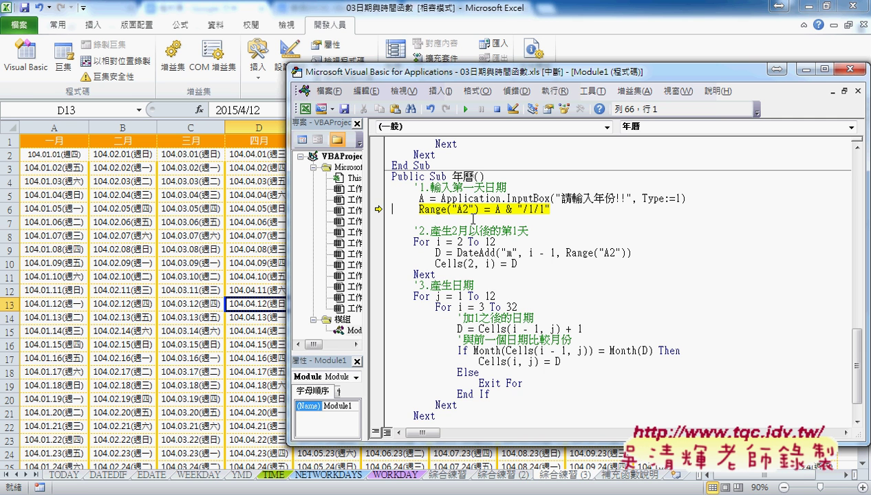
{"action": "key", "text": "F8"}
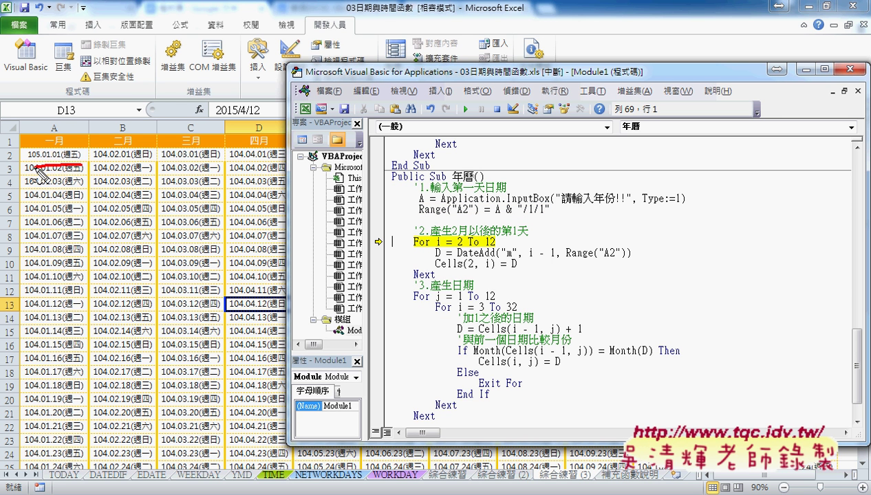
Mark the new date in A2, then step the month loop to fill B2 and C2.
{"action": "left_click_drag", "start_coordinate": [82, 175], "coordinate": [88, 172]}
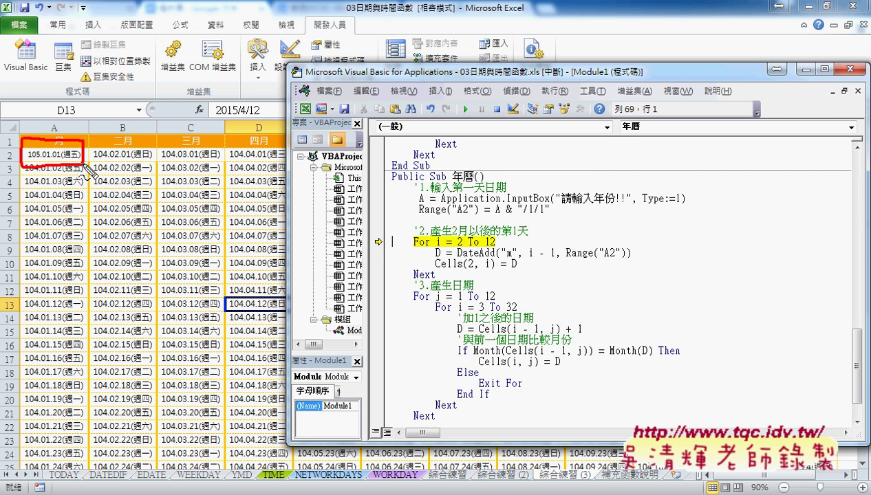
{"action": "key", "text": "Escape"}
{"action": "key", "text": "F8"}
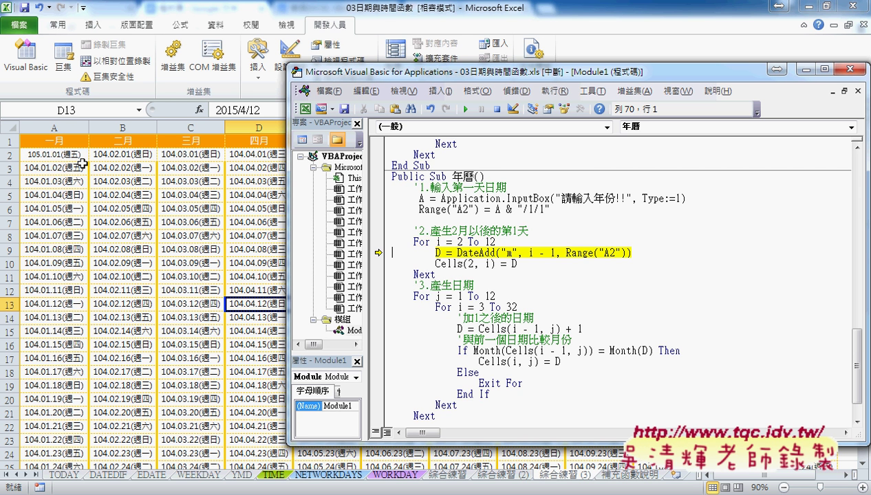
{"action": "key", "text": "F8"}
{"action": "key", "text": "F8"}
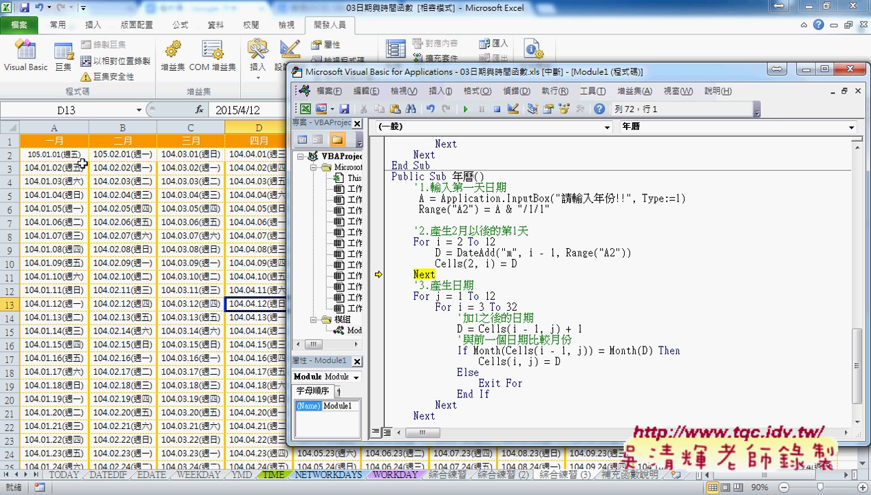
{"action": "key", "text": "F8"}
{"action": "key", "text": "F8"}
{"action": "key", "text": "F8"}
{"action": "key", "text": "F8"}
{"action": "key", "text": "F8"}
{"action": "key", "text": "F8"}
{"action": "key", "text": "F8"}
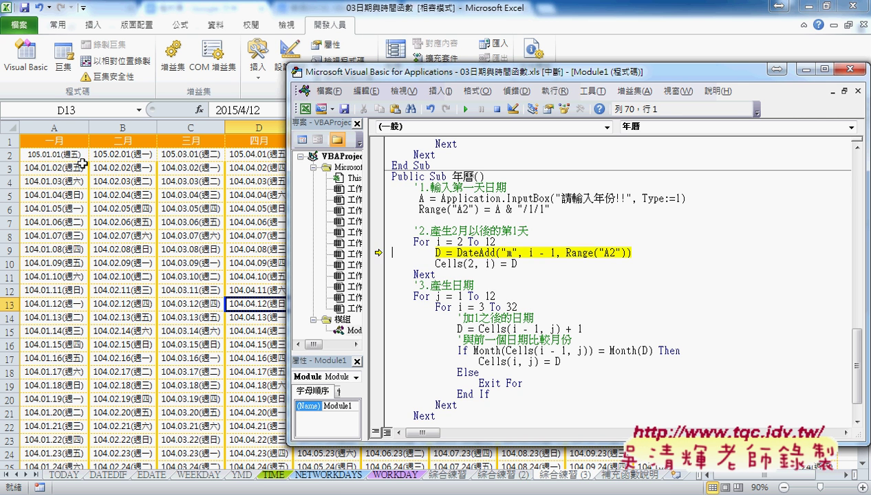
{"action": "key", "text": "F8"}
Step through the month loop so row 2 shows 105.01.01 through 105.12.01, reaching the day loop.
{"action": "left_click_drag", "start_coordinate": [379, 72], "coordinate": [348, 179]}
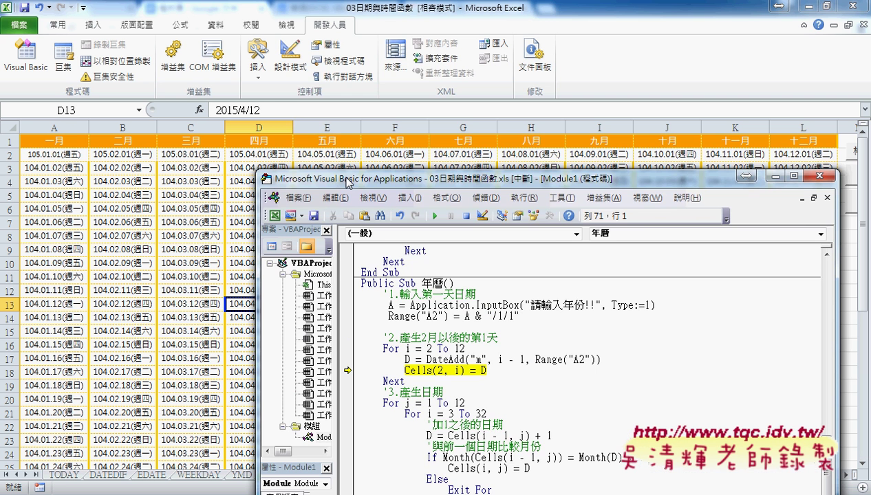
{"action": "key", "text": "F8"}
{"action": "key", "text": "F8"}
{"action": "key", "text": "F8"}
{"action": "key", "text": "F8"}
{"action": "key", "text": "F8"}
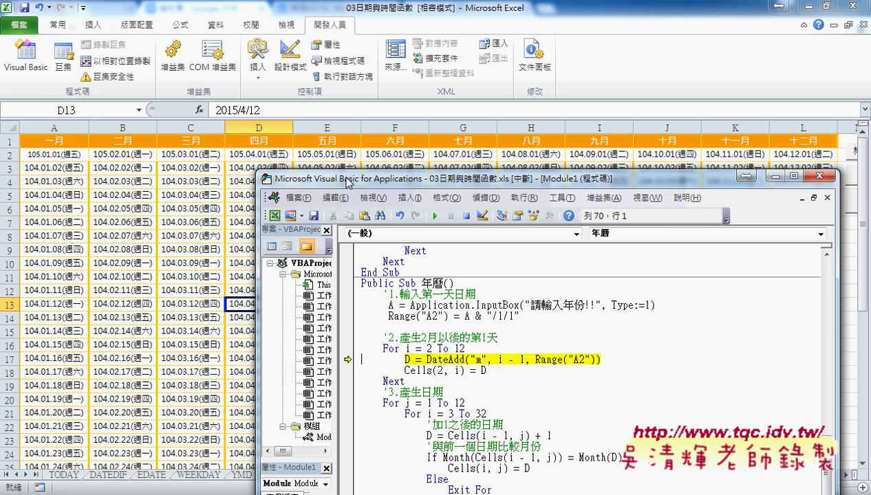
{"action": "key", "text": "F8"}
{"action": "key", "text": "F8"}
{"action": "key", "text": "F8"}
{"action": "key", "text": "F8"}
{"action": "key", "text": "F8"}
{"action": "key", "text": "F8"}
{"action": "key", "text": "F8"}
{"action": "key", "text": "F8"}
{"action": "key", "text": "F8"}
{"action": "key", "text": "F8"}
{"action": "key", "text": "F8"}
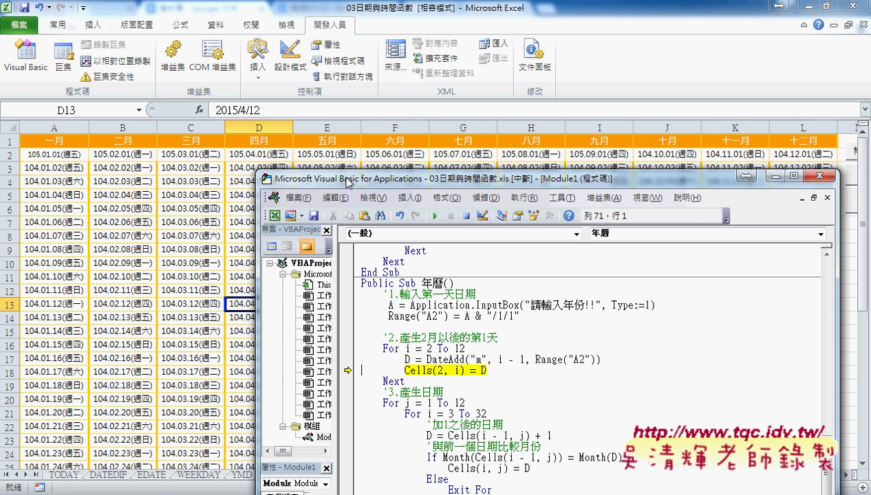
{"action": "key", "text": "F8"}
{"action": "key", "text": "F8"}
{"action": "key", "text": "F8"}
{"action": "key", "text": "F8"}
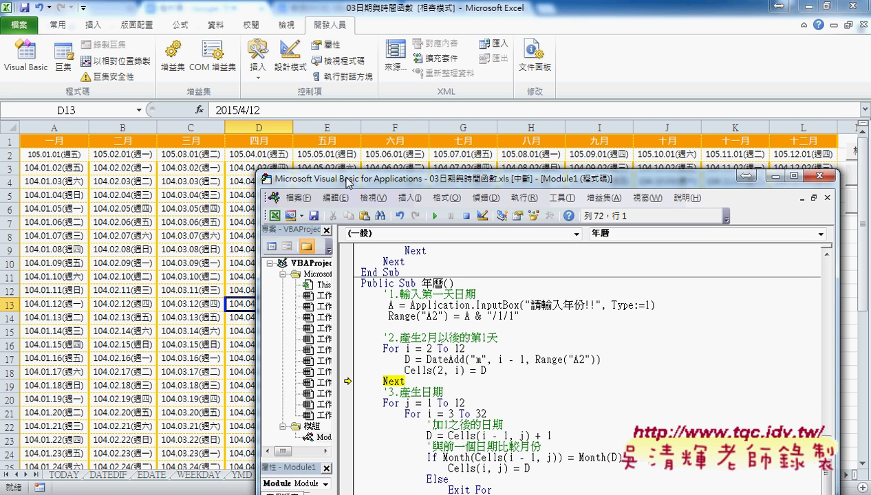
{"action": "key", "text": "F8"}
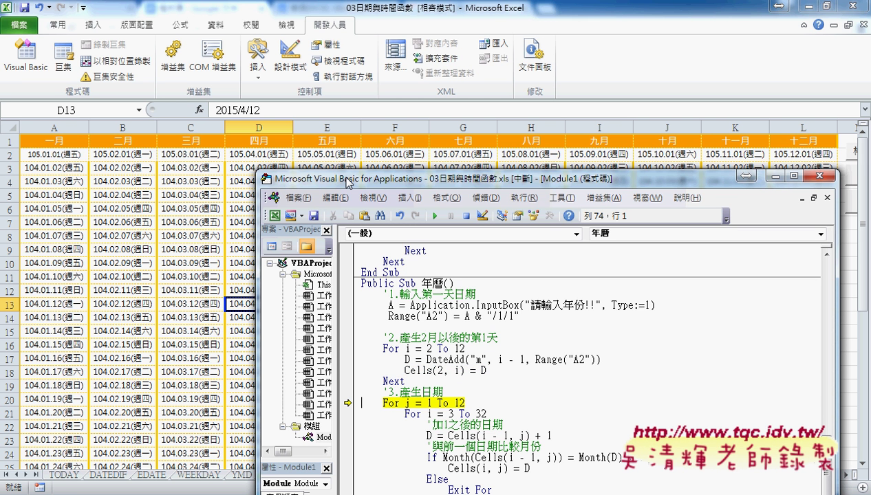
{"action": "key", "text": "F8"}
{"action": "key", "text": "F8"}
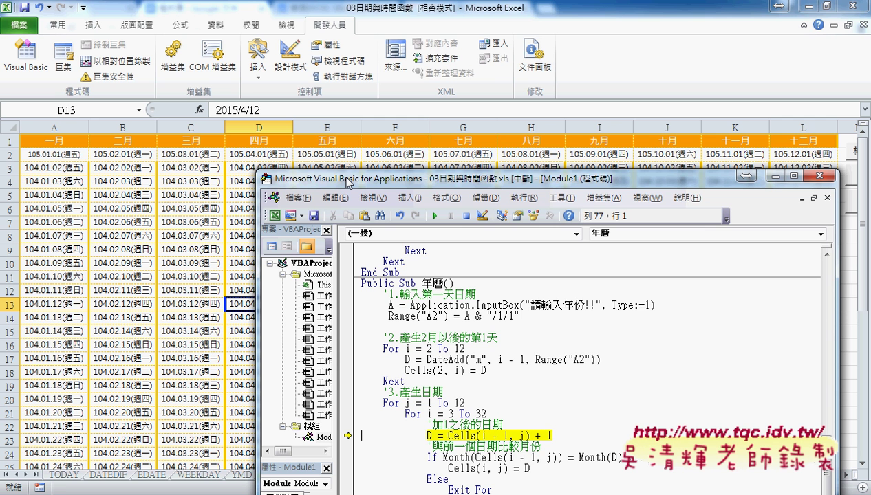
{"action": "key", "text": "F8"}
{"action": "key", "text": "F8"}
{"action": "key", "text": "F8"}
{"action": "key", "text": "F8"}
{"action": "key", "text": "F8"}
{"action": "key", "text": "F8"}
{"action": "key", "text": "F8"}
{"action": "key", "text": "F8"}
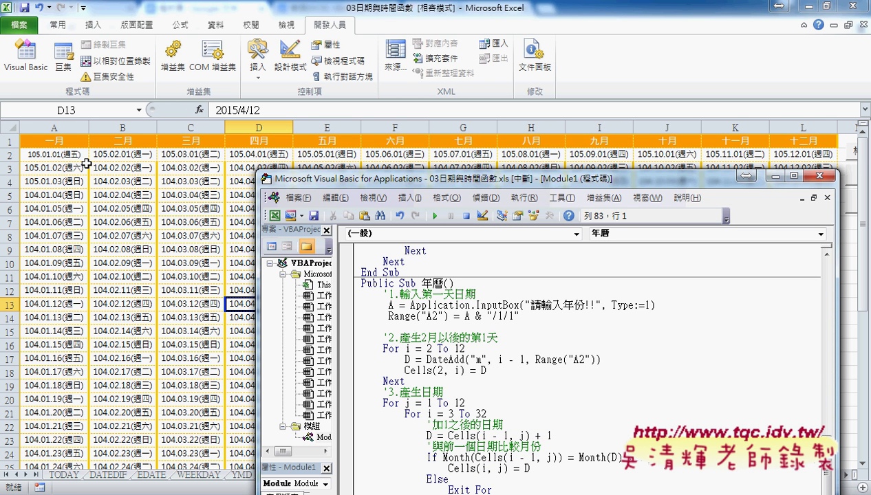
Step through the day loop to fill January's 105-year dates and start February's column.
{"action": "key", "text": "F8"}
{"action": "key", "text": "F8"}
{"action": "key", "text": "F8"}
{"action": "key", "text": "F8"}
{"action": "key", "text": "F8"}
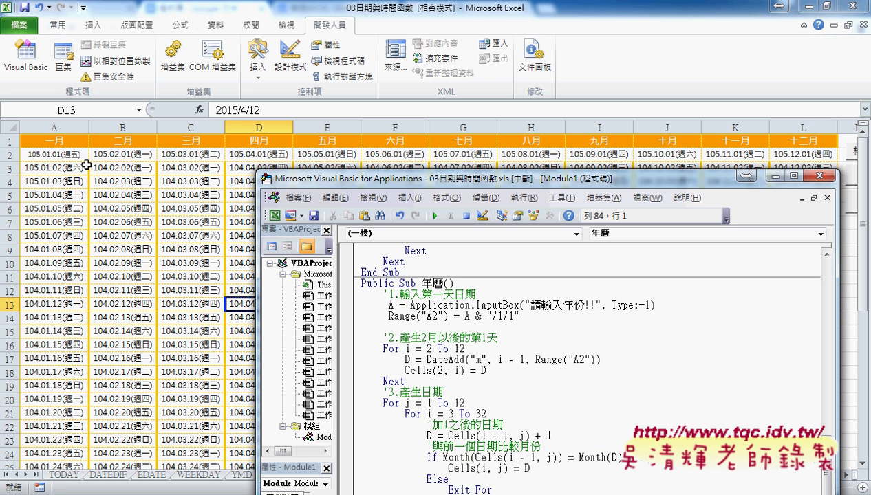
{"action": "key", "text": "F8"}
{"action": "key", "text": "F8"}
{"action": "key", "text": "F8"}
{"action": "key", "text": "F8"}
{"action": "key", "text": "F8"}
{"action": "key", "text": "F8"}
{"action": "key", "text": "F8"}
{"action": "key", "text": "F8"}
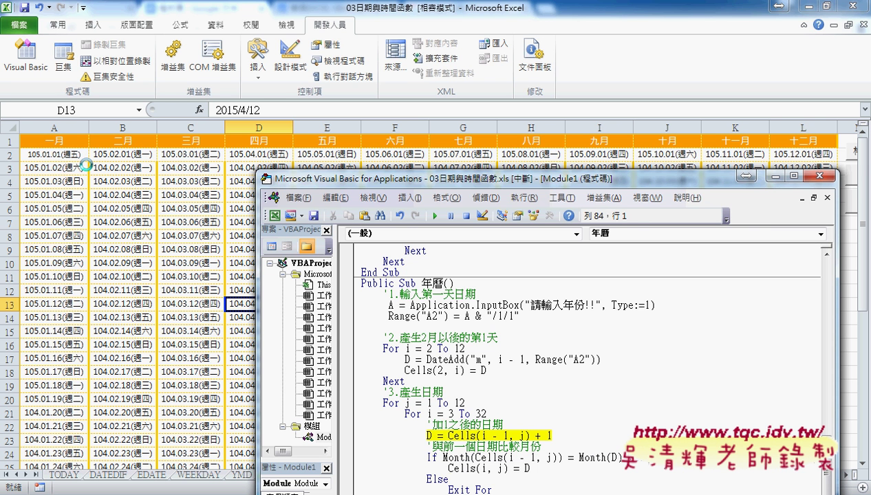
{"action": "key", "text": "F8"}
{"action": "key", "text": "F8"}
{"action": "key", "text": "F8"}
{"action": "key", "text": "F8"}
{"action": "key", "text": "F8"}
{"action": "key", "text": "F8"}
{"action": "key", "text": "F8"}
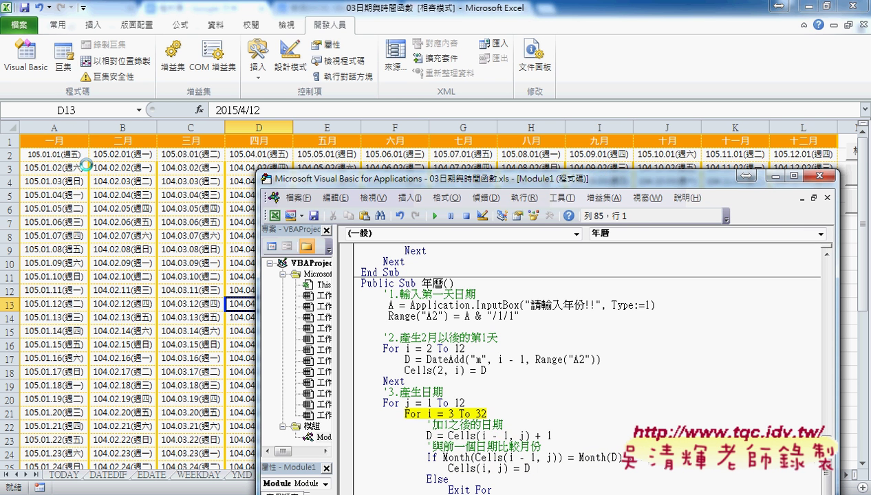
{"action": "key", "text": "F8"}
{"action": "key", "text": "F8"}
{"action": "key", "text": "F8"}
{"action": "key", "text": "F8"}
{"action": "key", "text": "F8"}
{"action": "key", "text": "F8"}
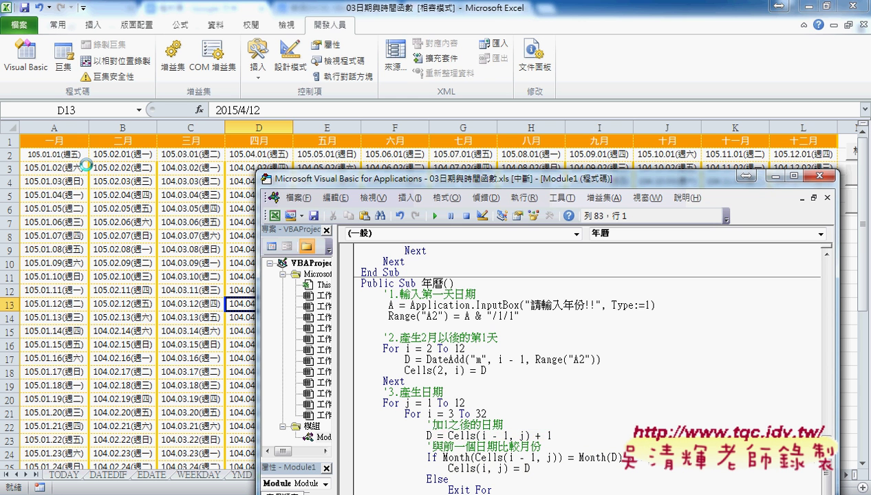
{"action": "key", "text": "F8"}
{"action": "key", "text": "F8"}
{"action": "key", "text": "F5"}
{"action": "key", "text": "F8"}
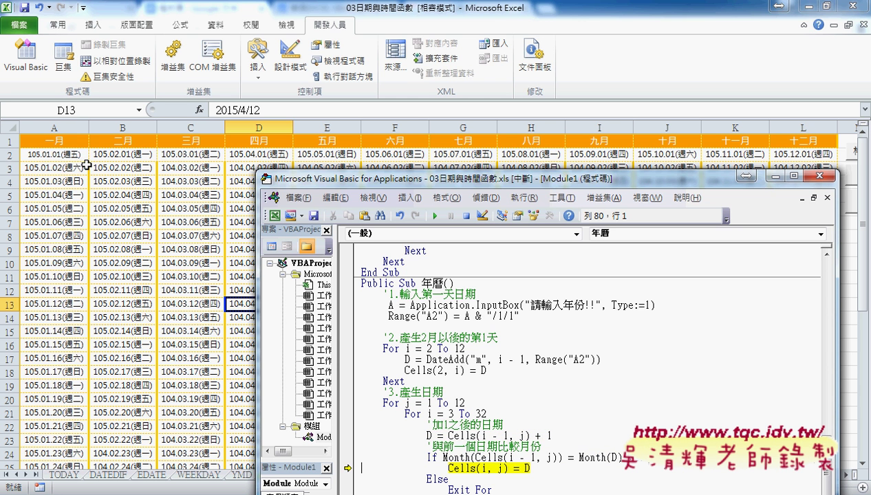
{"action": "left_click_drag", "start_coordinate": [399, 181], "coordinate": [402, 84]}
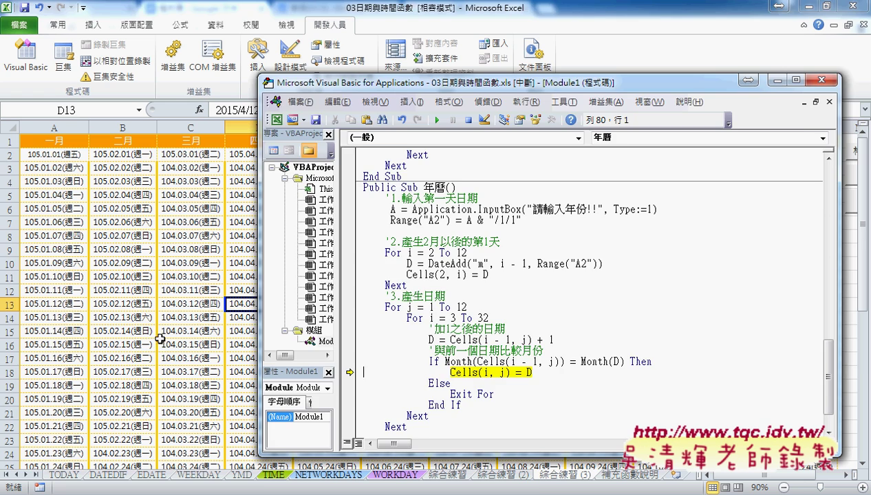
Highlight the Exit For statement and continue the macro to completion, colouring Saturdays green and Sundays red.
{"action": "left_click_drag", "start_coordinate": [126, 398], "coordinate": [129, 354]}
{"action": "scroll", "coordinate": [130, 358], "scroll_direction": "down", "scroll_amount": 3}
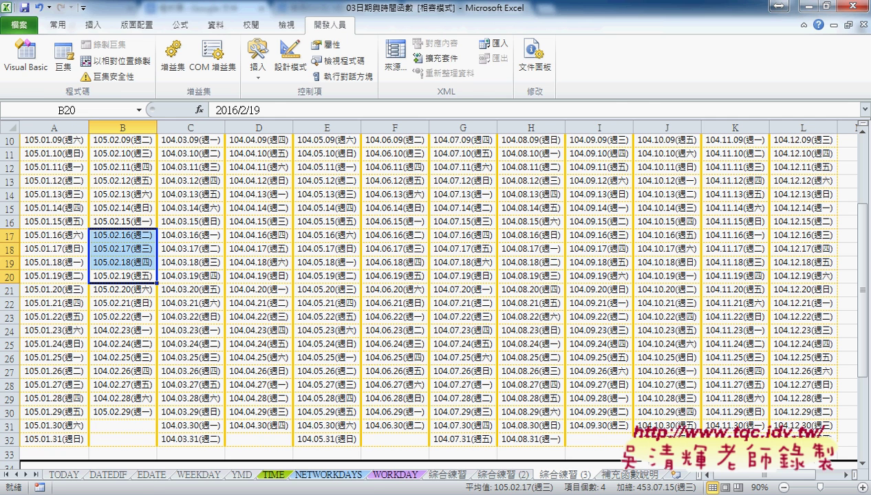
{"action": "left_click", "coordinate": [396, 454]}
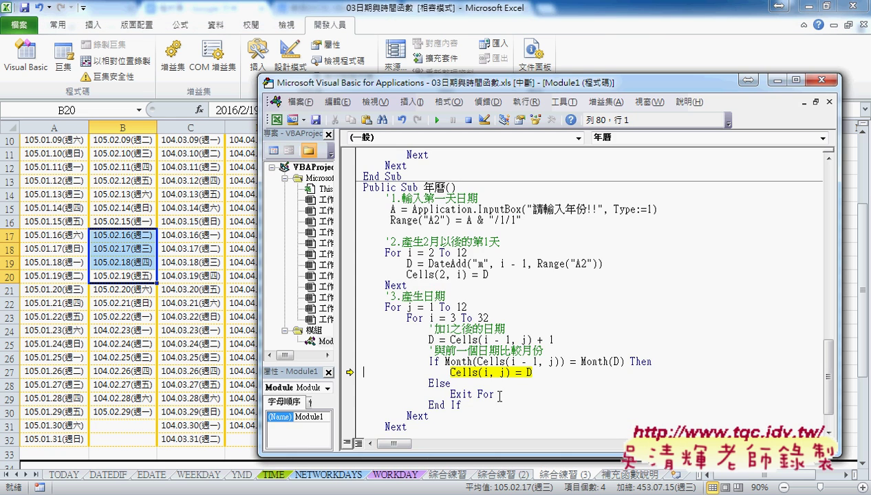
{"action": "left_click_drag", "start_coordinate": [499, 396], "coordinate": [449, 394]}
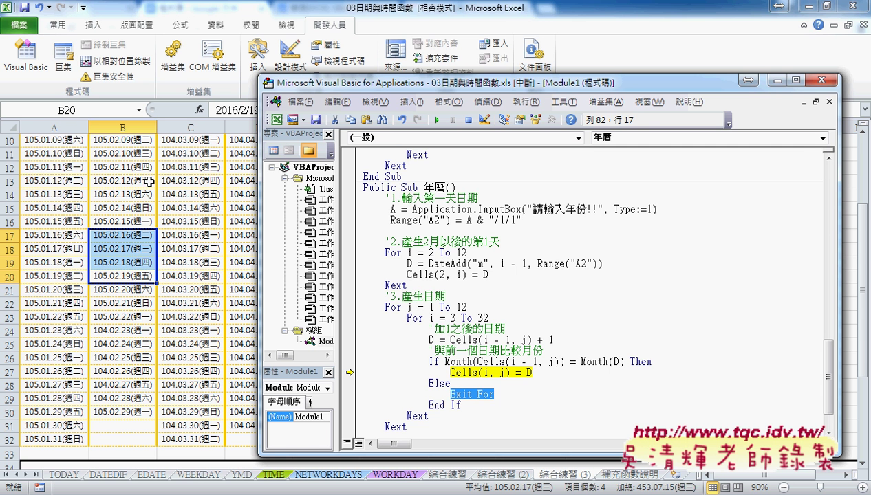
{"action": "left_click", "coordinate": [438, 121]}
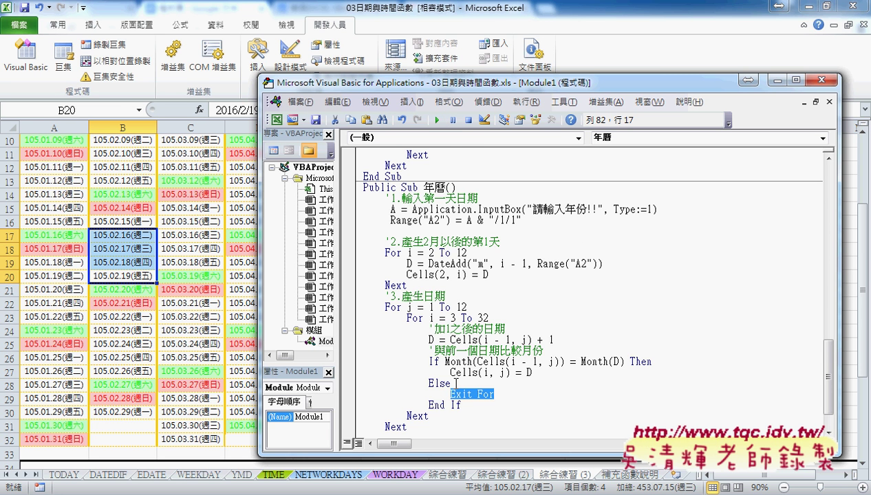
Bring the worksheet forward and scroll up to row 1 to view the 105-year calendar.
{"action": "scroll", "coordinate": [455, 383], "scroll_direction": "down", "scroll_amount": 1}
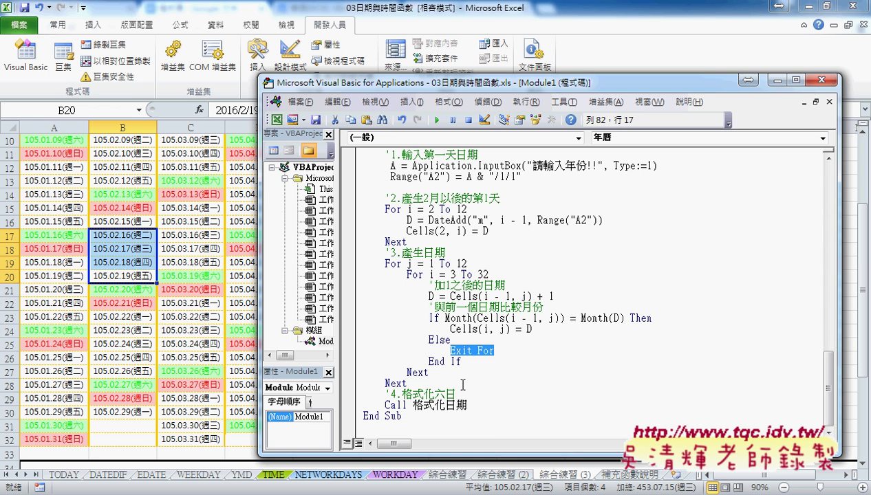
{"action": "left_click", "coordinate": [163, 275]}
{"action": "scroll", "coordinate": [409, 279], "scroll_direction": "up", "scroll_amount": 3}
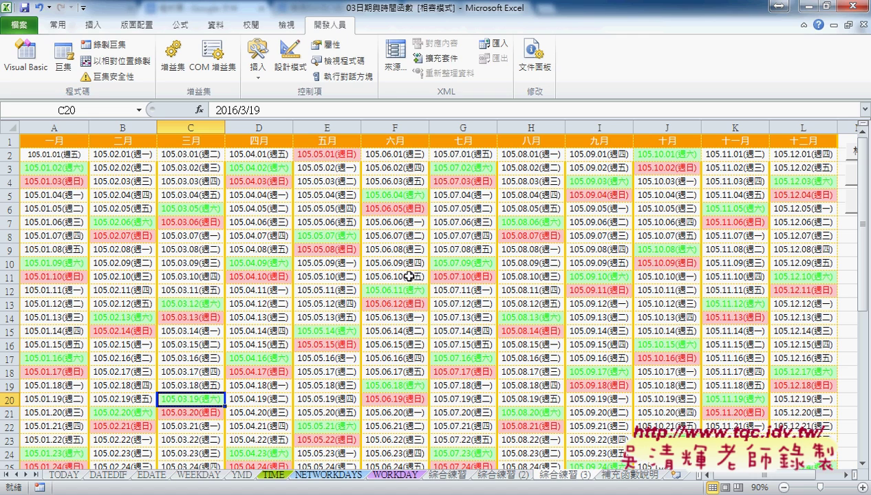